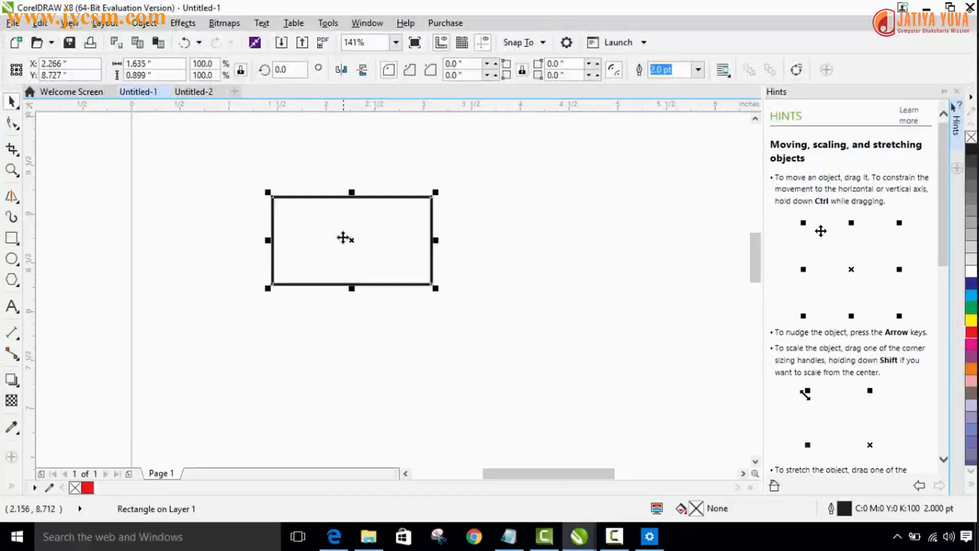
Compare the rectangle's handles under the Pick tool and the Shape tool, finishing with the Shape tool active
{"action": "left_click", "coordinate": [12, 125]}
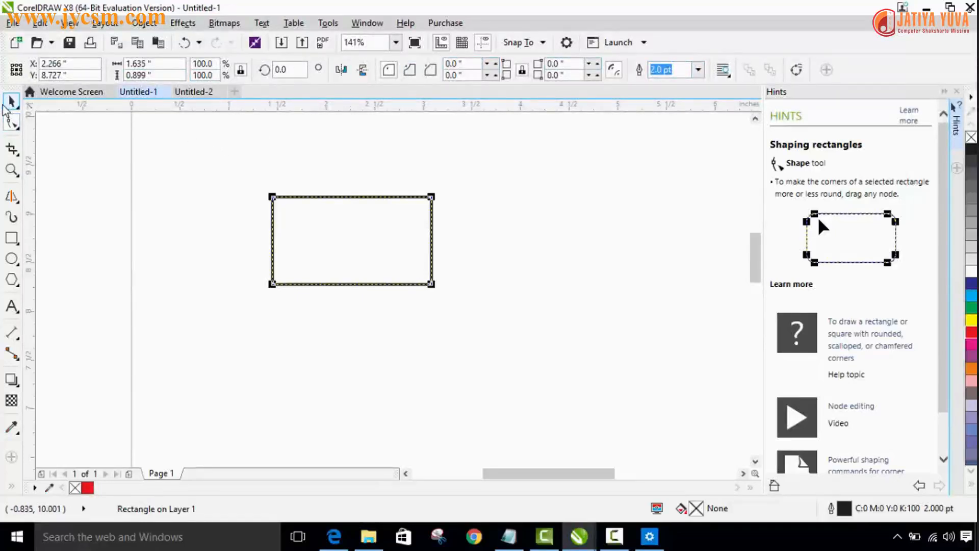
{"action": "left_click", "coordinate": [6, 105]}
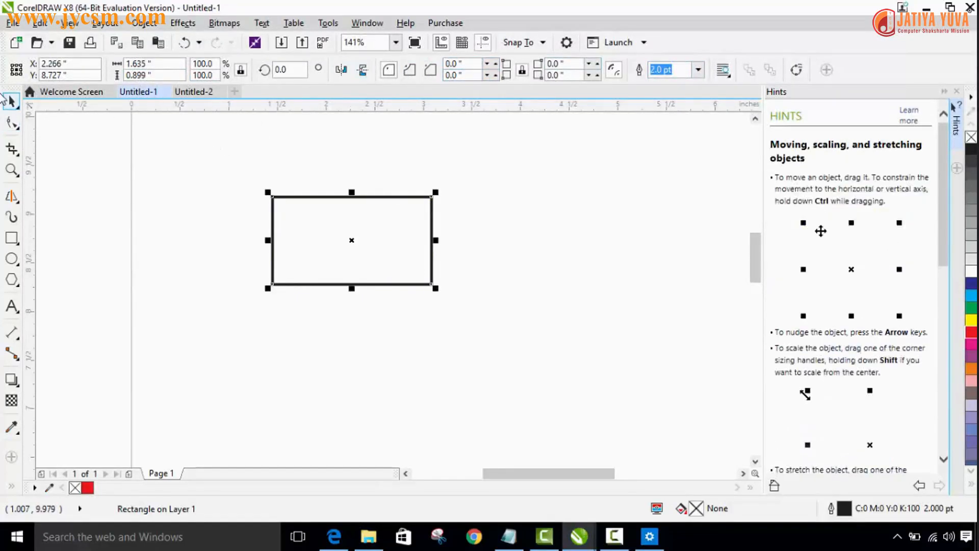
{"action": "left_click", "coordinate": [12, 122]}
{"action": "left_click", "coordinate": [11, 101]}
{"action": "left_click", "coordinate": [12, 122]}
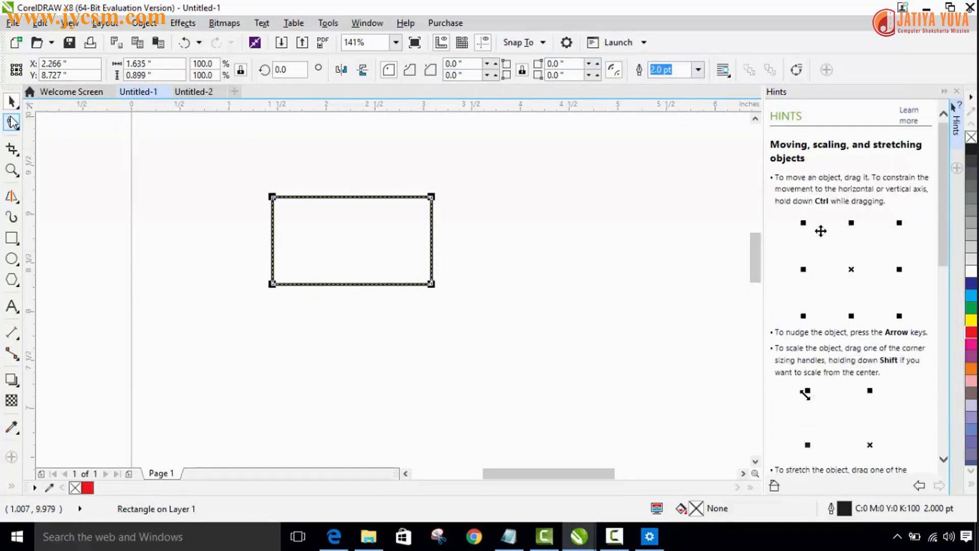
{"action": "left_click", "coordinate": [11, 101]}
{"action": "left_click", "coordinate": [12, 123]}
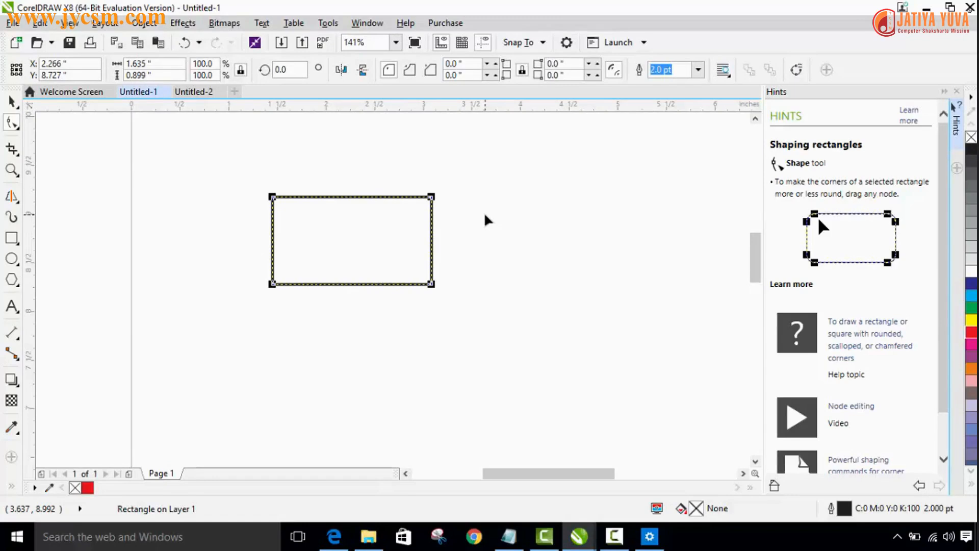
{"action": "left_click", "coordinate": [11, 100]}
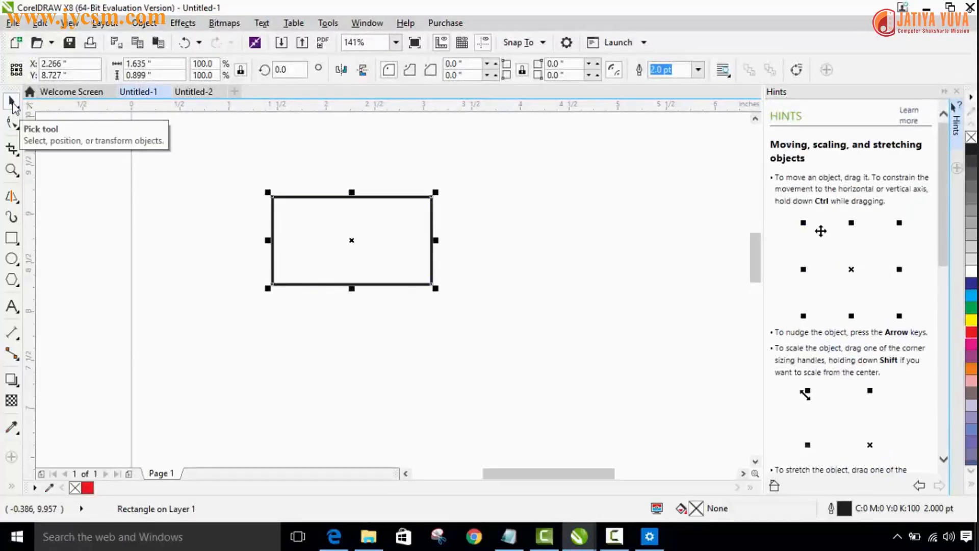
{"action": "left_click", "coordinate": [13, 123]}
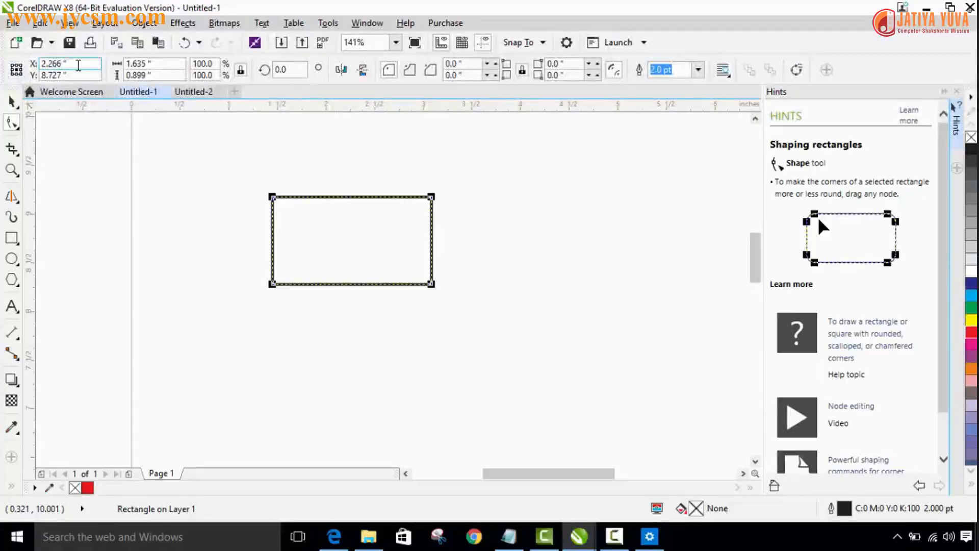
Try moving the rectangle to an X position of 5.266 inches, and undo the move
{"action": "left_click_drag", "start_coordinate": [41, 63], "coordinate": [47, 65]}
{"action": "type", "text": "5"}
{"action": "key", "text": "Return"}
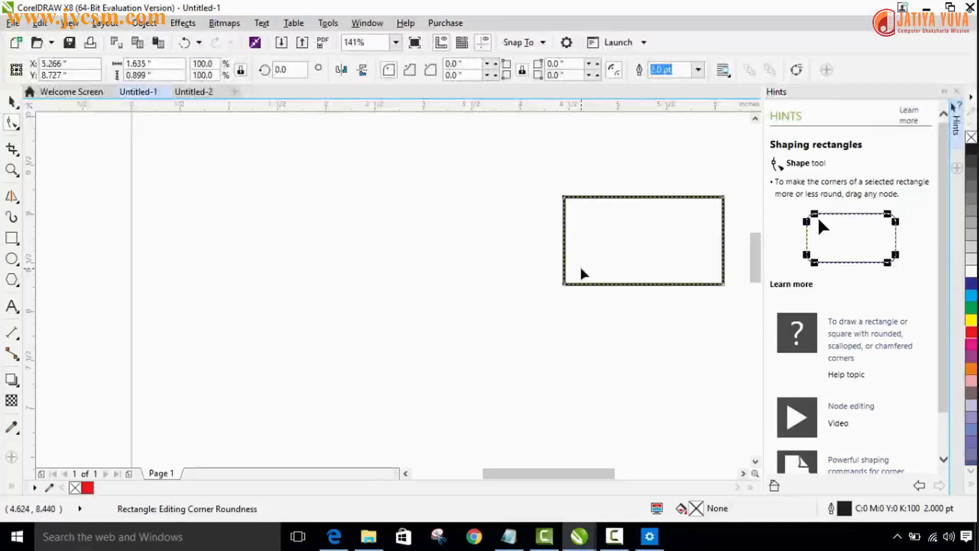
{"action": "key", "text": "ctrl+z"}
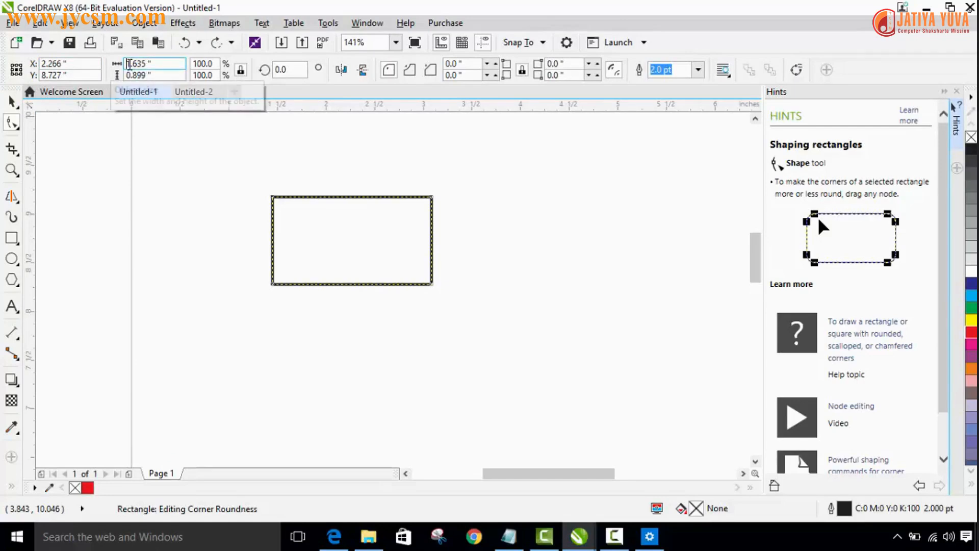
Try resizing the rectangle proportionally to a width of 2.635 inches, and undo the resize
{"action": "key", "text": "BackSpace"}
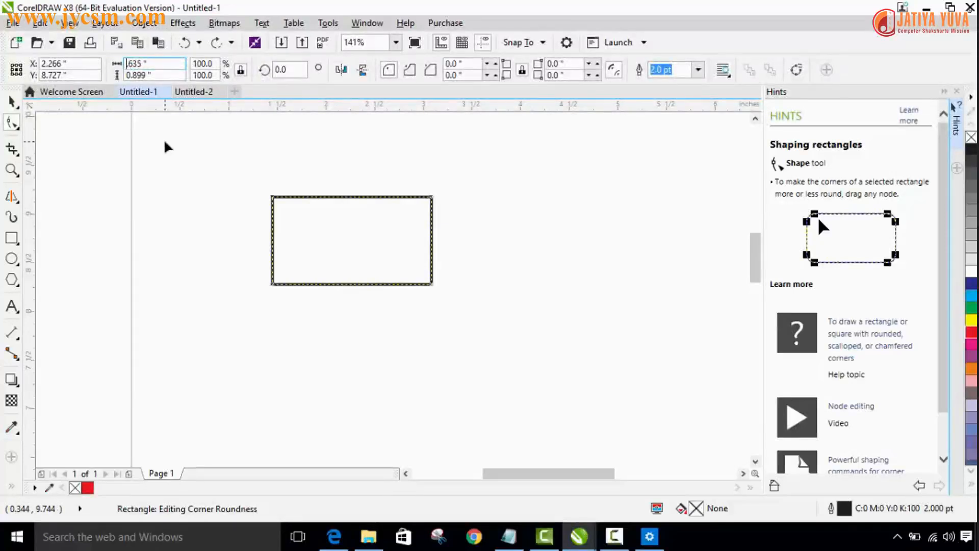
{"action": "type", "text": "2."}
{"action": "key", "text": "Return"}
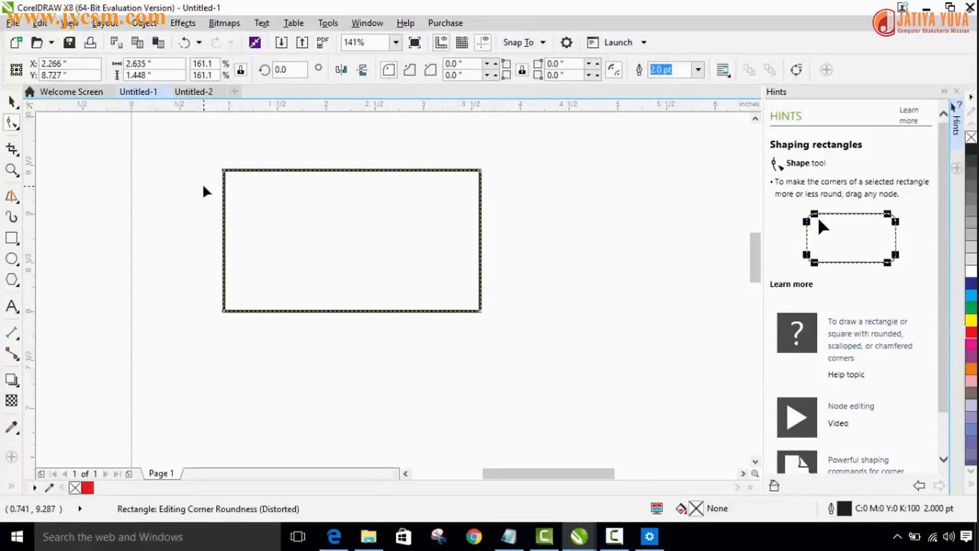
{"action": "key", "text": "ctrl+z"}
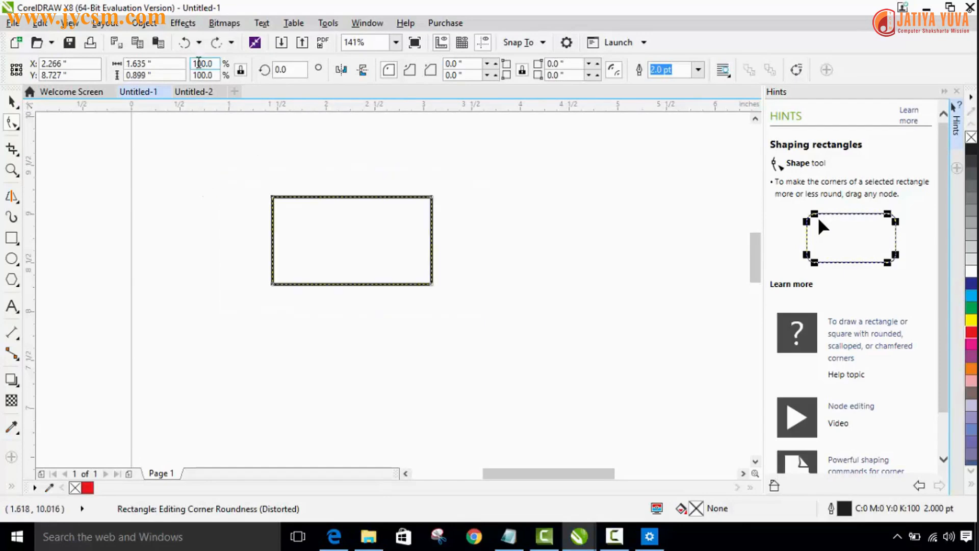
Toggle the lock ratio off and on, and scale the rectangle proportionally to 150%
{"action": "left_click_drag", "start_coordinate": [194, 63], "coordinate": [204, 63]}
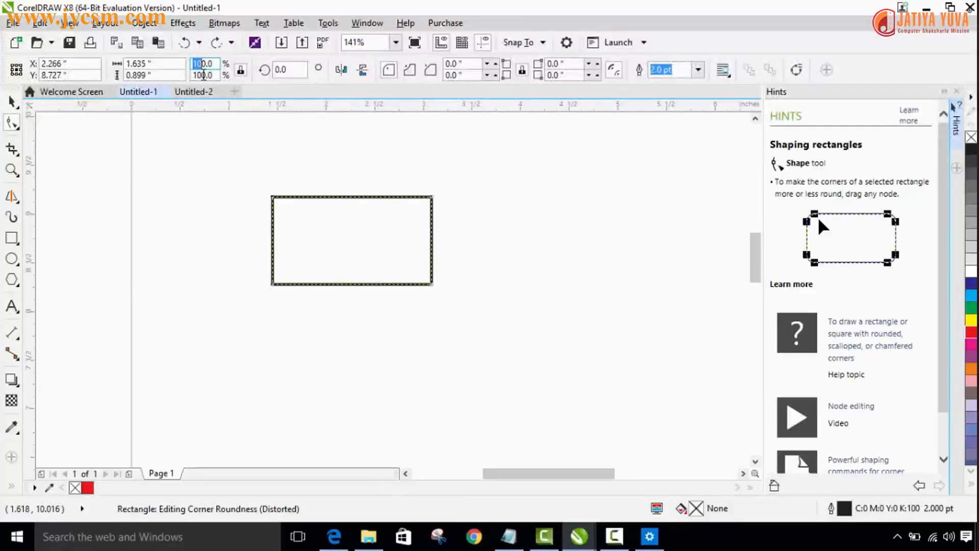
{"action": "left_click", "coordinate": [241, 71]}
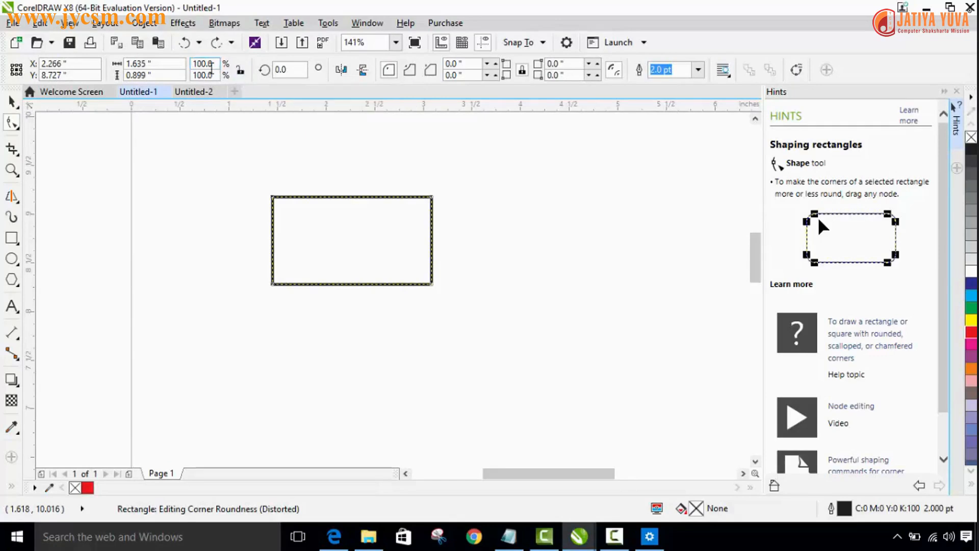
{"action": "left_click_drag", "start_coordinate": [194, 65], "coordinate": [203, 63]}
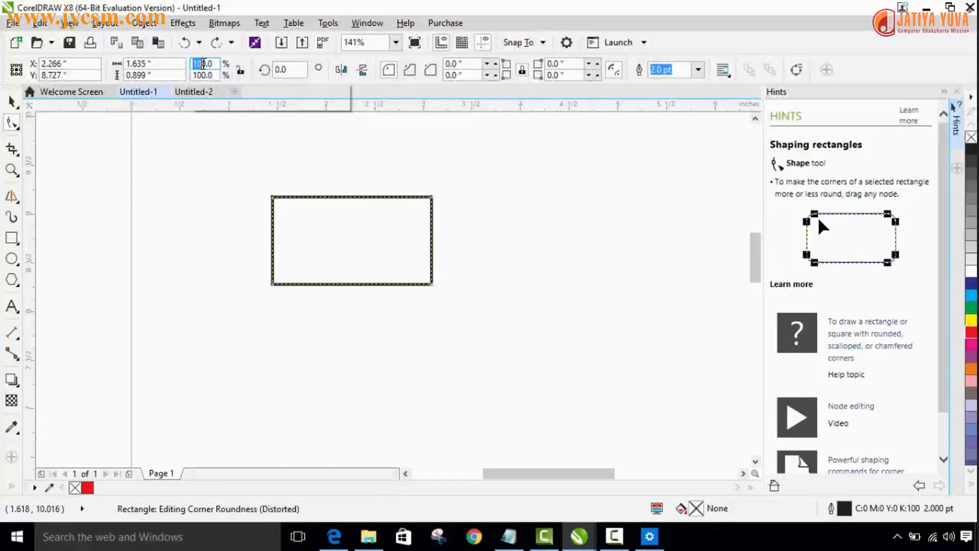
{"action": "left_click", "coordinate": [239, 72]}
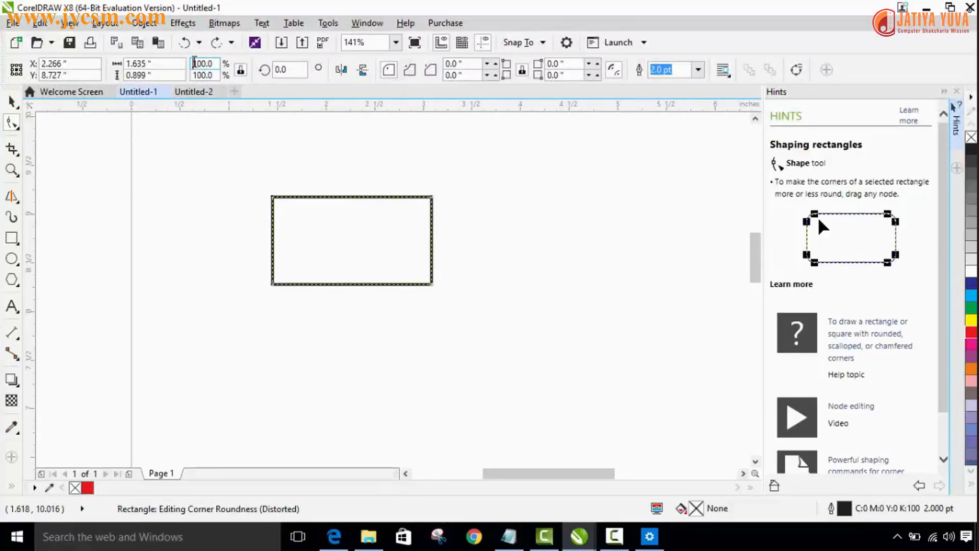
{"action": "left_click_drag", "start_coordinate": [194, 63], "coordinate": [205, 60]}
{"action": "type", "text": "150"}
{"action": "key", "text": "Return"}
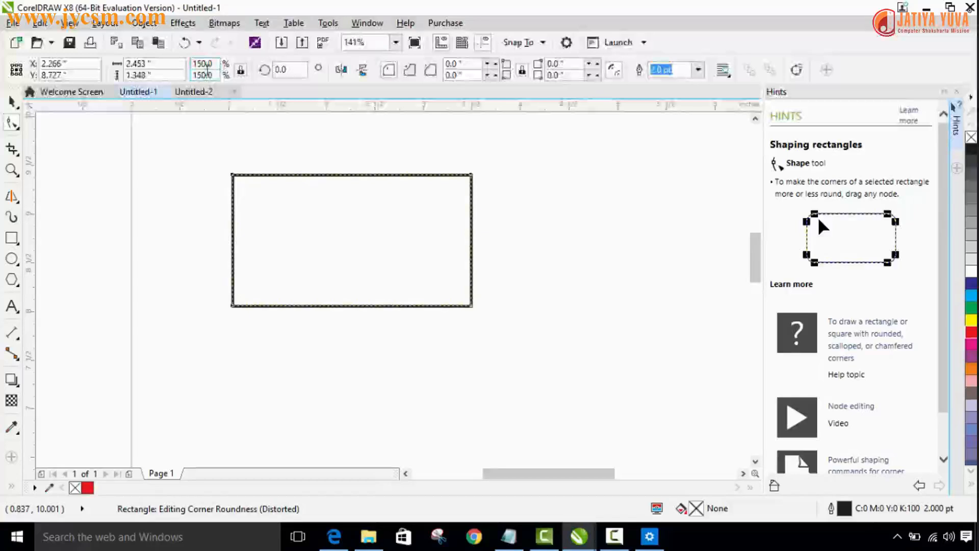
Try a horizontal scale of 100% with the ratio unlocked, undo both scale changes and lock the ratio again
{"action": "left_click", "coordinate": [240, 72]}
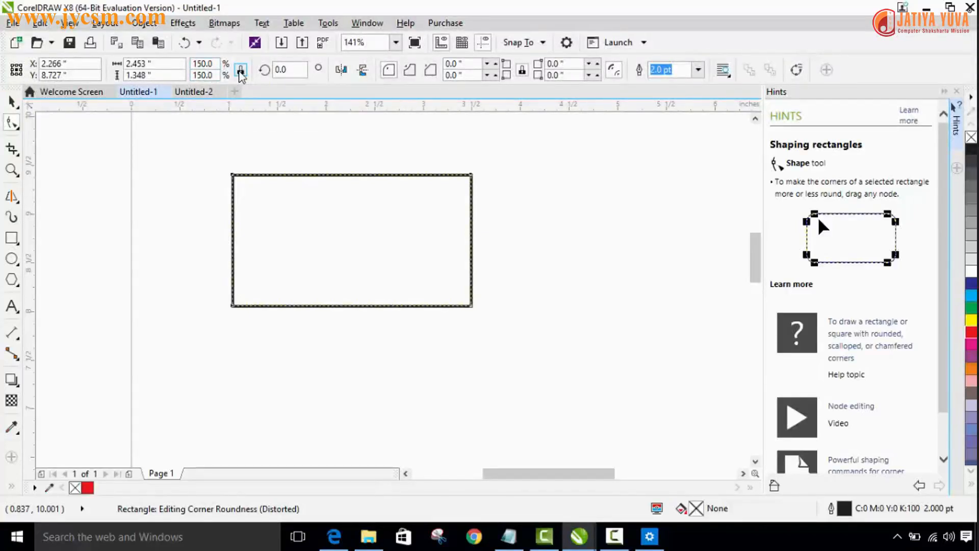
{"action": "left_click", "coordinate": [205, 63]}
{"action": "left_click_drag", "start_coordinate": [205, 64], "coordinate": [194, 63]}
{"action": "type", "text": "100"}
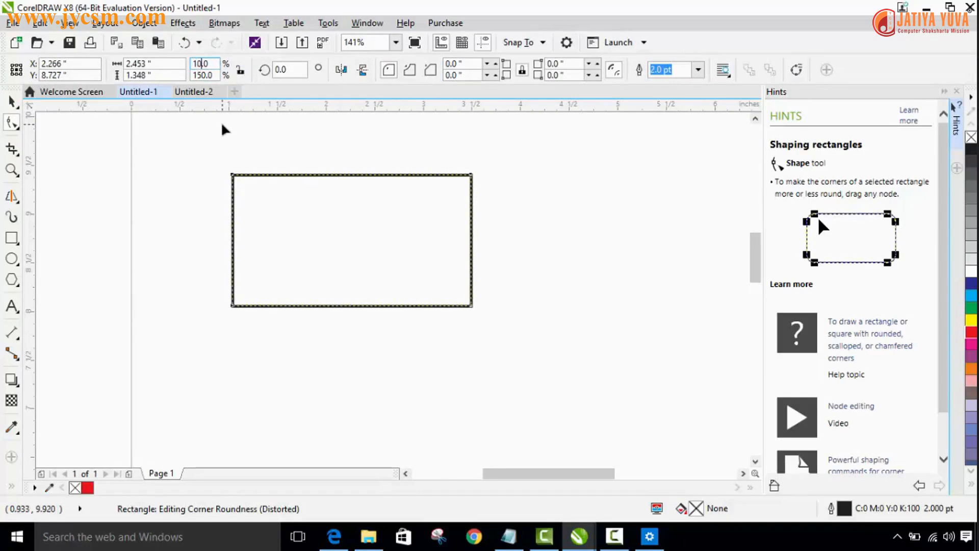
{"action": "key", "text": "Return"}
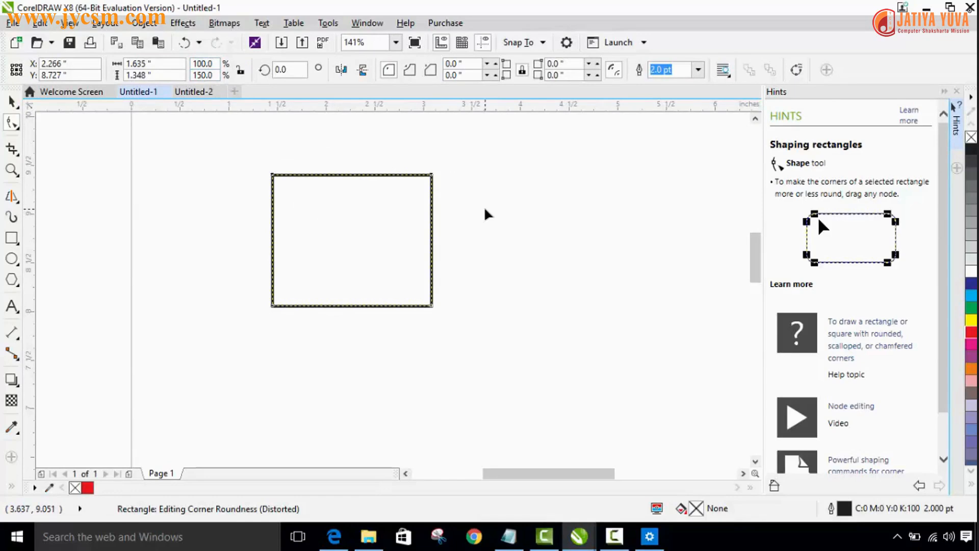
{"action": "key", "text": "ctrl+z"}
{"action": "key", "text": "ctrl+z"}
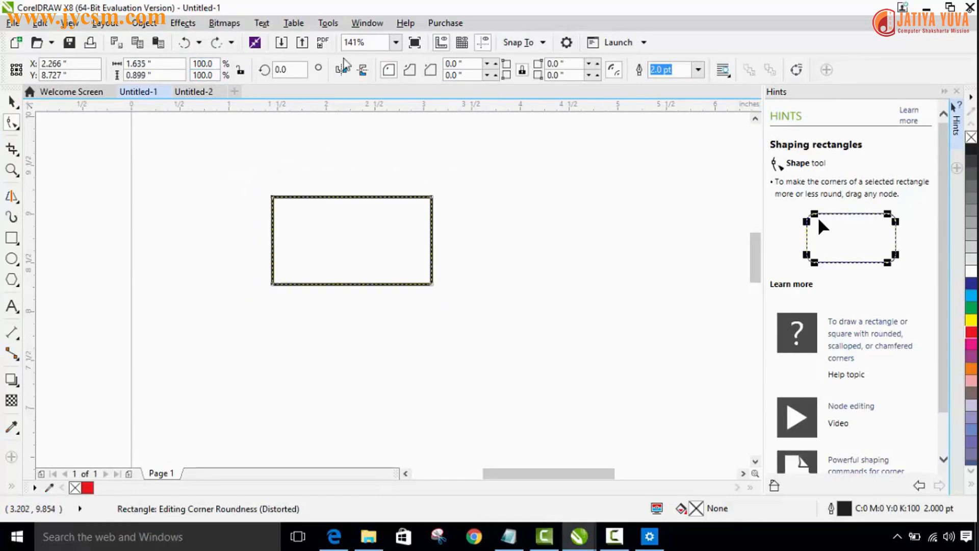
{"action": "left_click", "coordinate": [240, 70]}
Set the rectangle's rotation angle to 30 degrees
{"action": "left_click", "coordinate": [297, 69]}
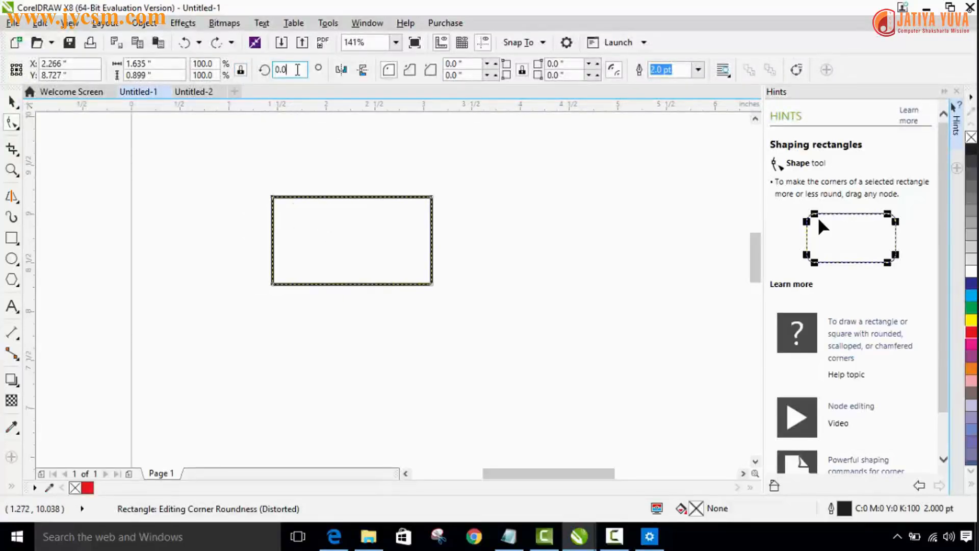
{"action": "double_click", "coordinate": [297, 69]}
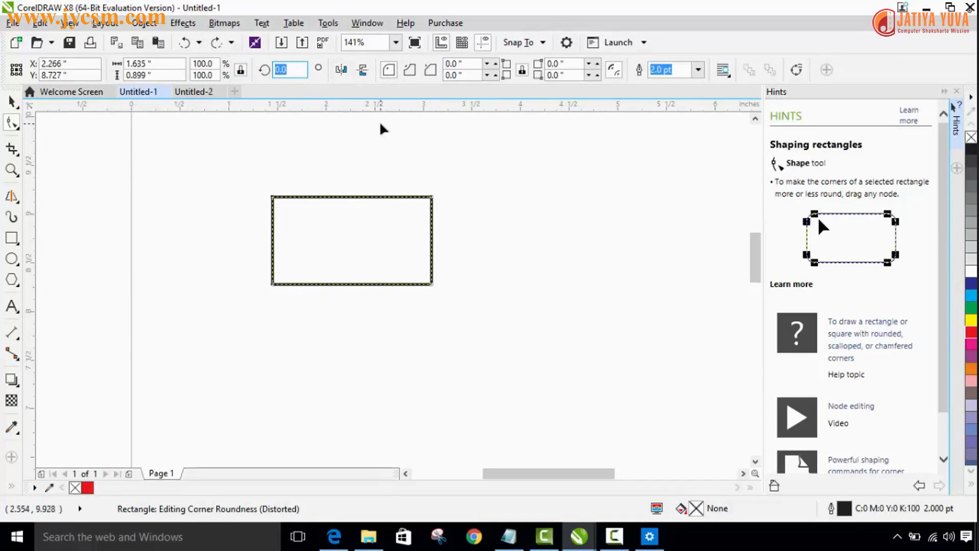
{"action": "type", "text": "30"}
{"action": "key", "text": "Return"}
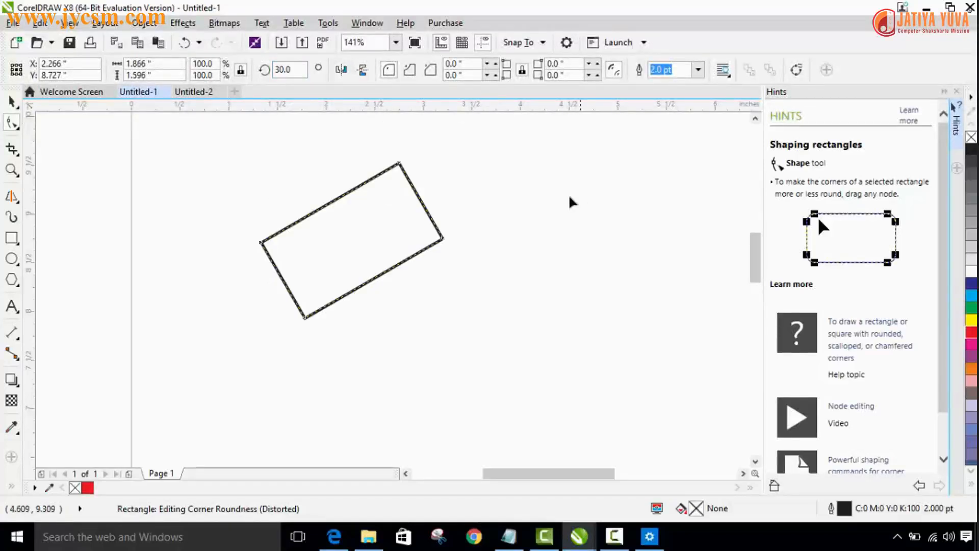
Reset the rectangle's rotation angle to 0 degrees
{"action": "left_click", "coordinate": [399, 164]}
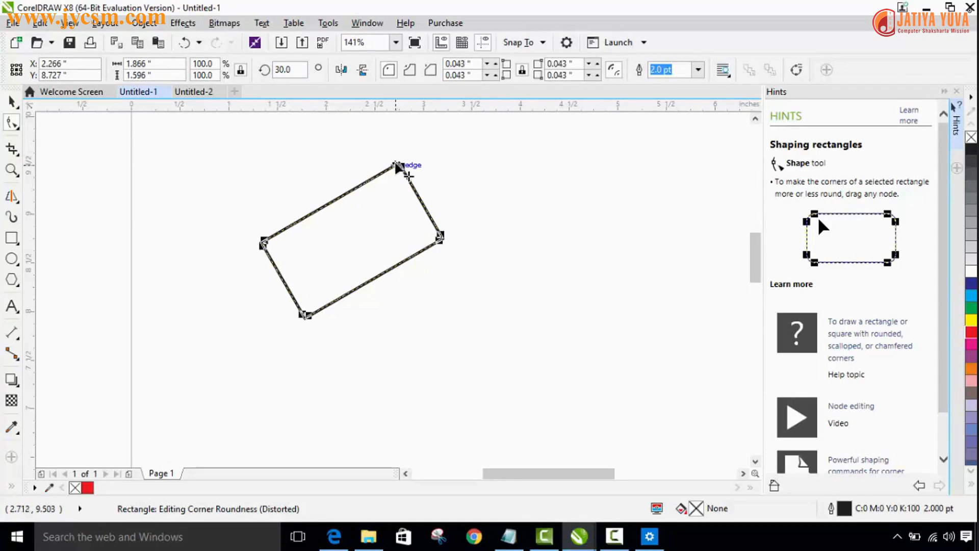
{"action": "left_click", "coordinate": [291, 70]}
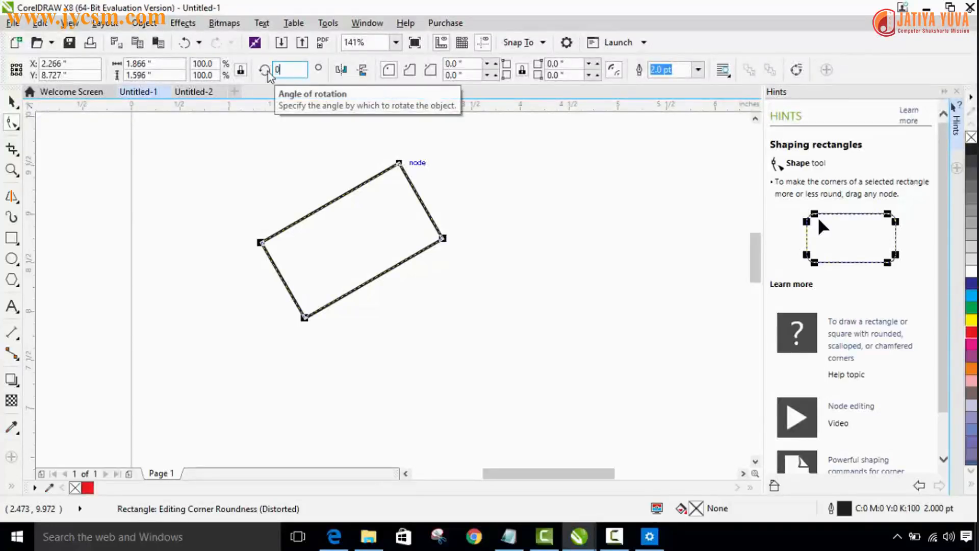
{"action": "type", "text": "0"}
{"action": "key", "text": "Return"}
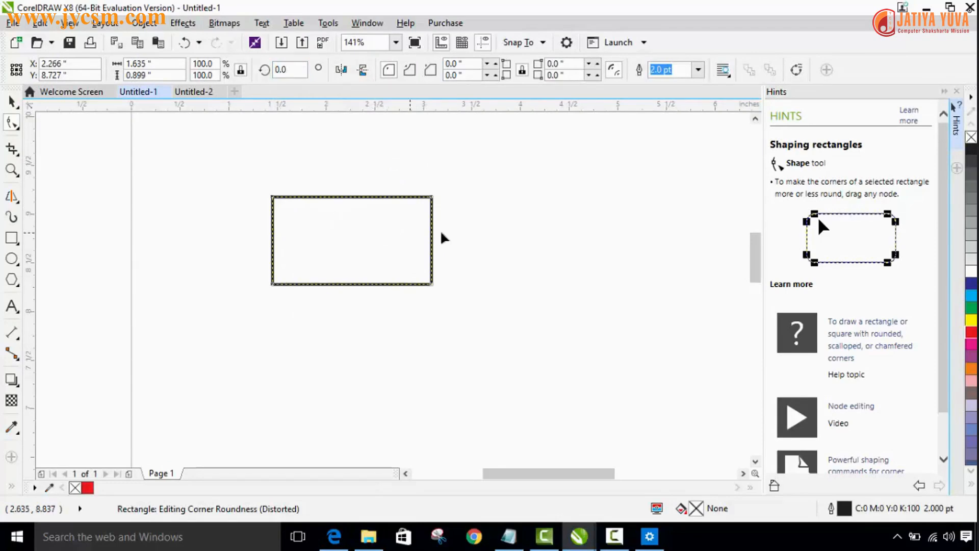
Undo back to the distorted version of the rectangle and fill it with yellow after trying green and blue
{"action": "key", "text": "ctrl+z"}
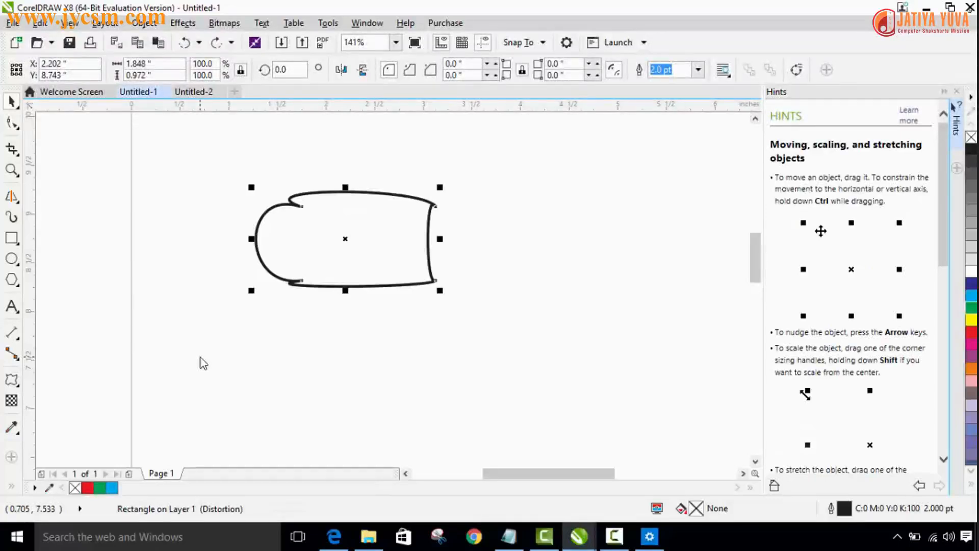
{"action": "left_click", "coordinate": [528, 242]}
{"action": "left_click", "coordinate": [378, 228]}
{"action": "left_click", "coordinate": [972, 308]}
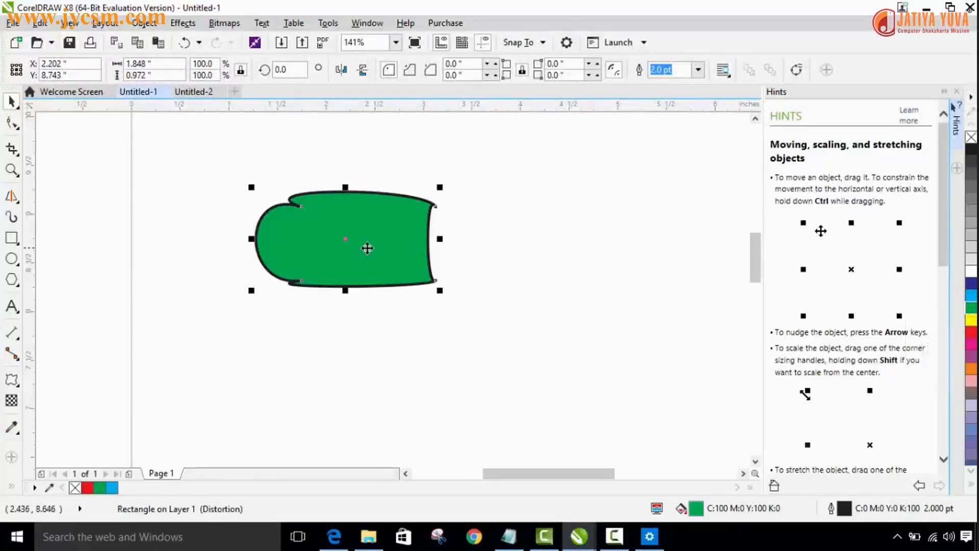
{"action": "left_click", "coordinate": [972, 283]}
{"action": "left_click", "coordinate": [972, 309]}
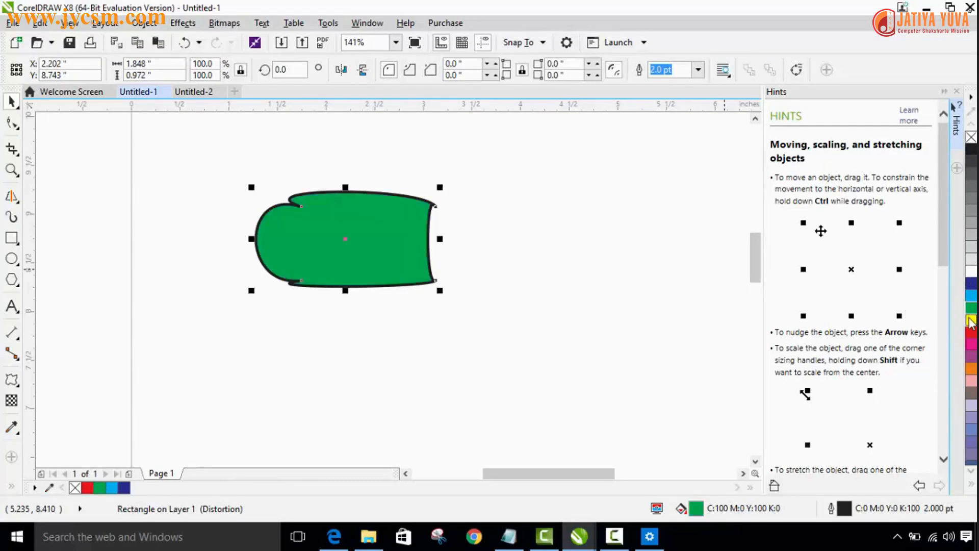
{"action": "left_click", "coordinate": [972, 320]}
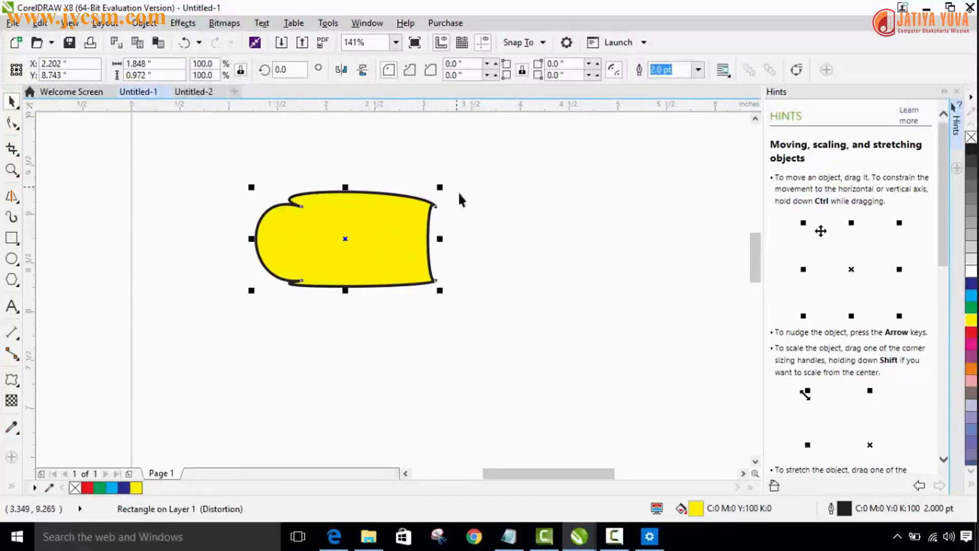
{"action": "left_click", "coordinate": [488, 192]}
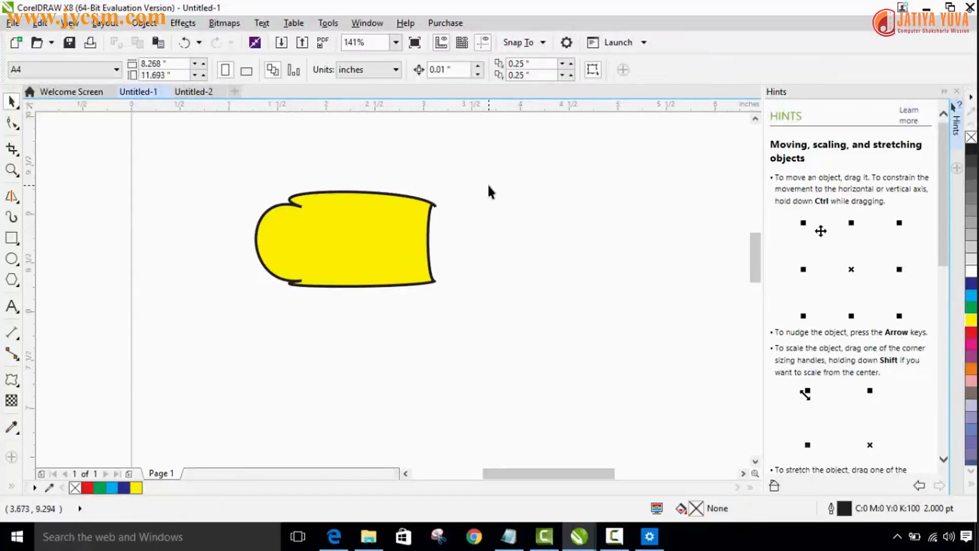
Mirror the yellow shape horizontally back and forth, ending in its original orientation
{"action": "left_click", "coordinate": [399, 232]}
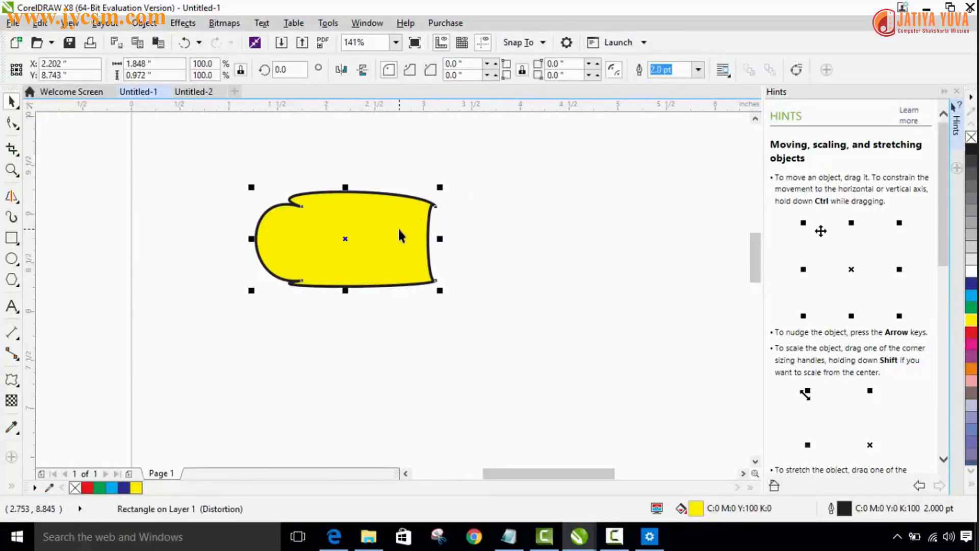
{"action": "left_click", "coordinate": [341, 71]}
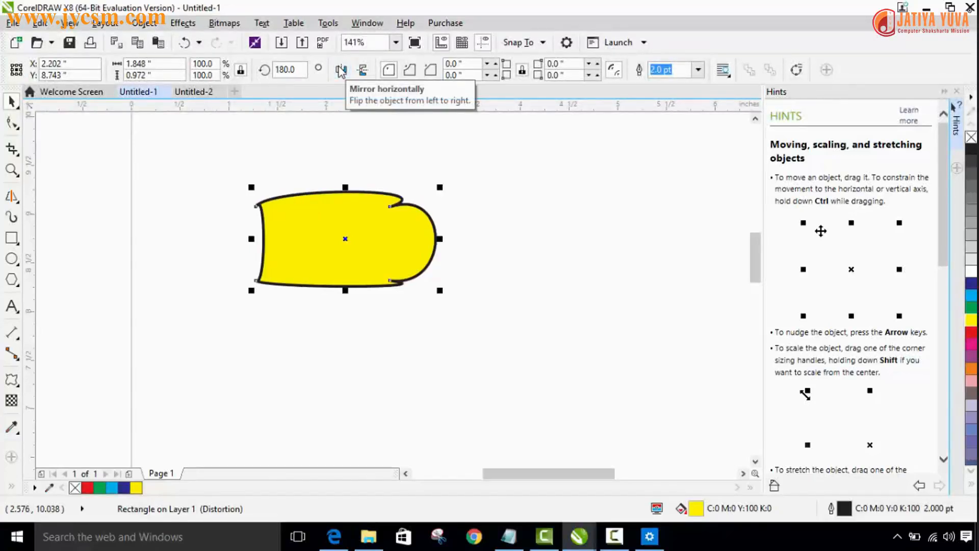
{"action": "left_click", "coordinate": [341, 70]}
{"action": "left_click", "coordinate": [341, 70]}
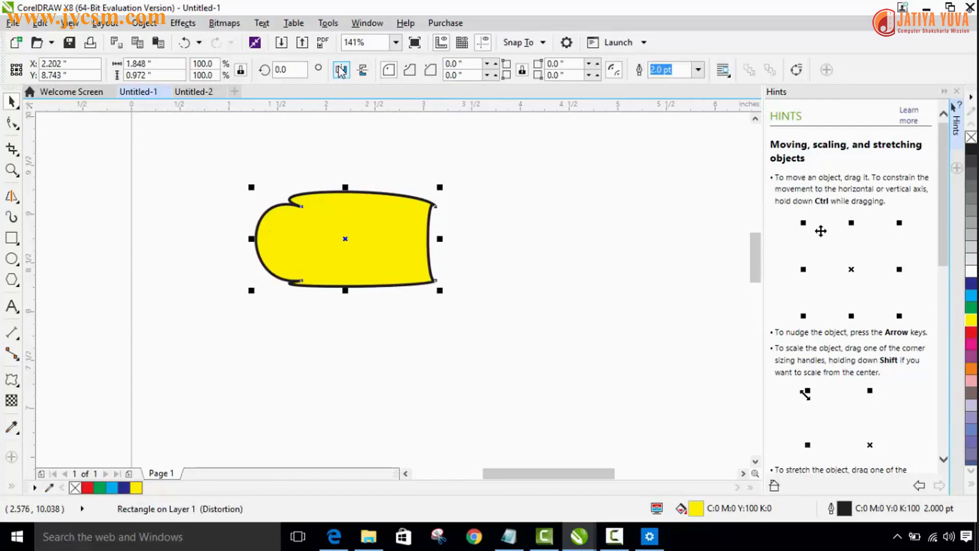
{"action": "left_click", "coordinate": [341, 71]}
{"action": "left_click", "coordinate": [341, 71]}
{"action": "left_click", "coordinate": [341, 70]}
{"action": "left_click", "coordinate": [283, 70]}
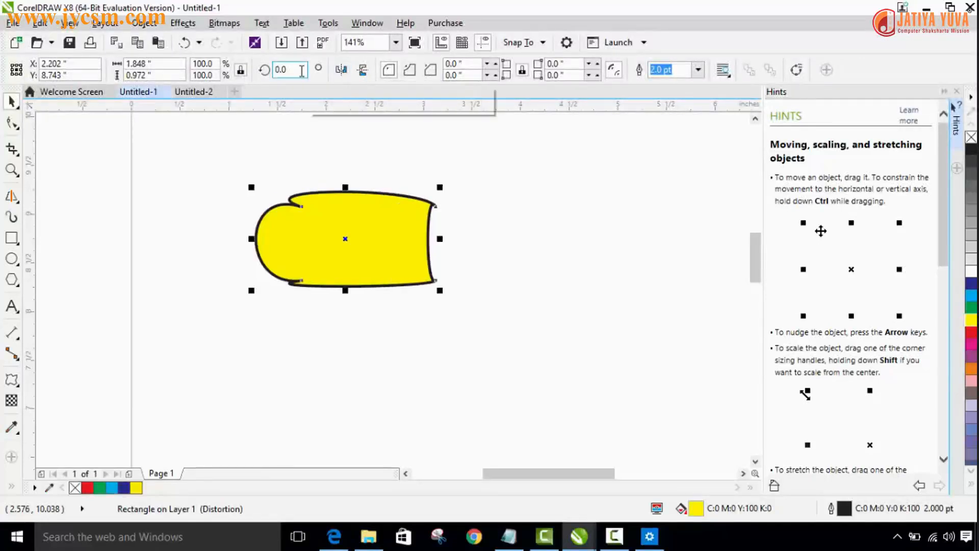
Set the yellow shape's rotation angle to 10 degrees and mirror it horizontally back and forth
{"action": "type", "text": "10"}
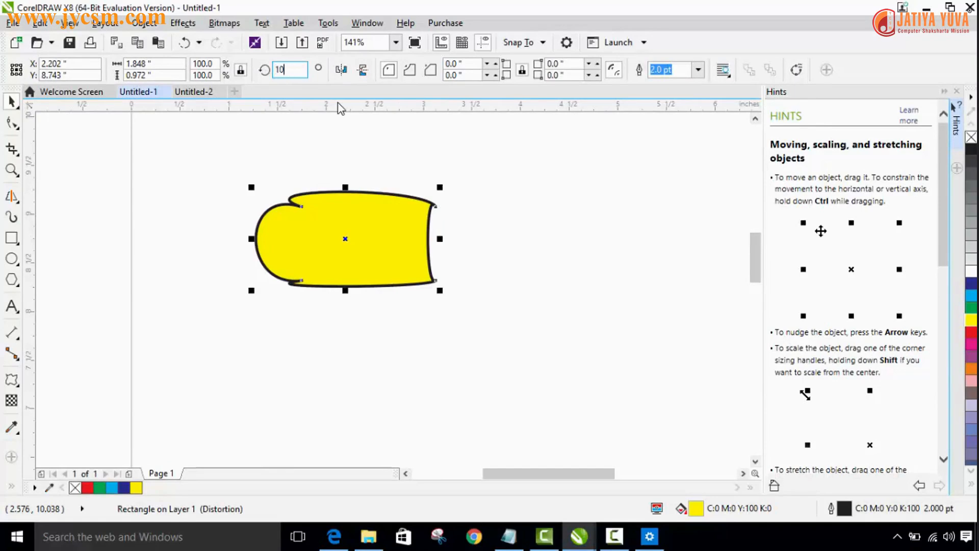
{"action": "key", "text": "Return"}
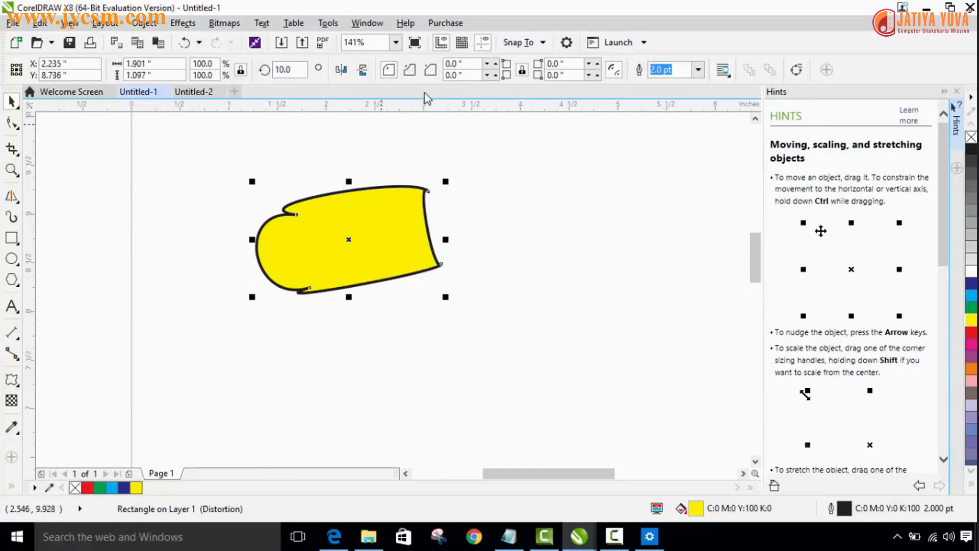
{"action": "left_click", "coordinate": [339, 74]}
{"action": "left_click", "coordinate": [339, 74]}
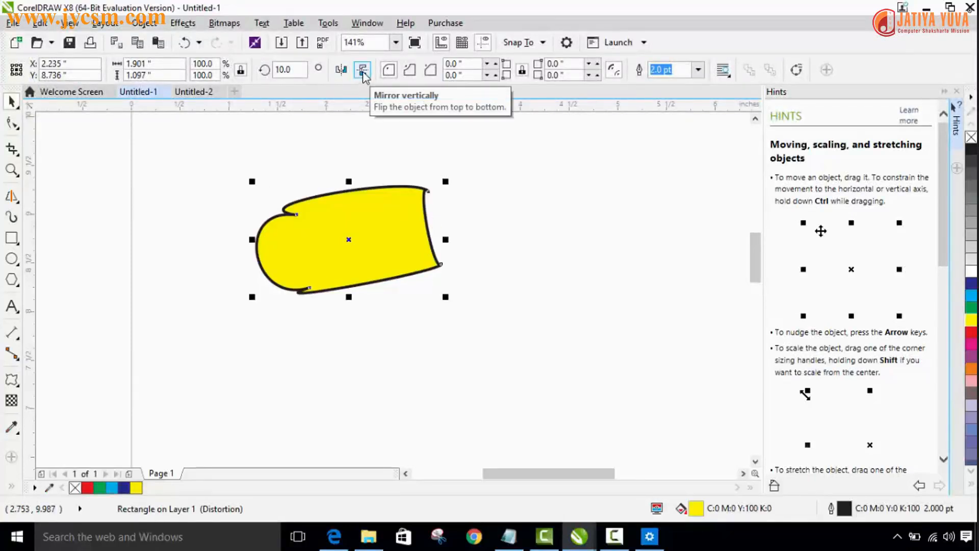
Mirror the tilted yellow shape vertically several times, ending flipped, and mirror it horizontally once
{"action": "left_click", "coordinate": [363, 71]}
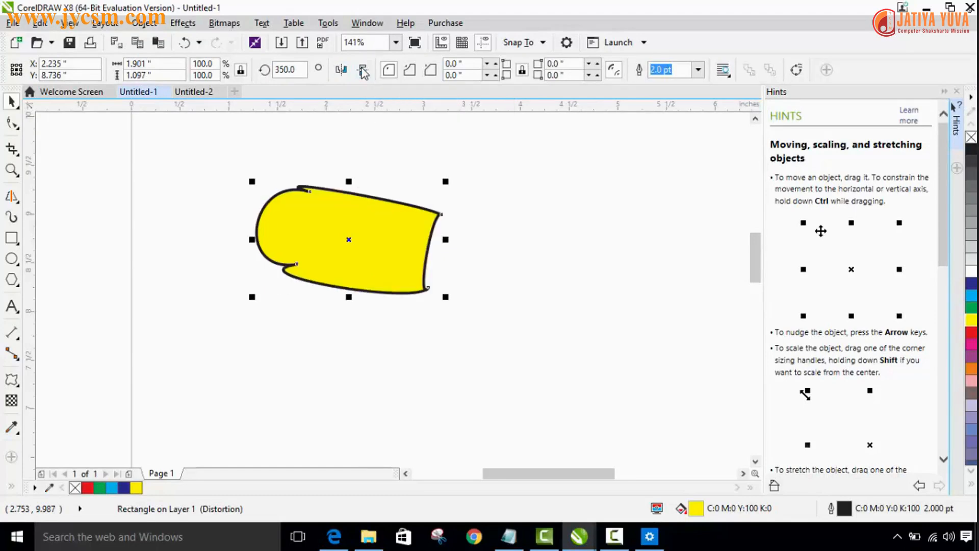
{"action": "left_click", "coordinate": [362, 71]}
{"action": "left_click", "coordinate": [363, 71]}
{"action": "left_click", "coordinate": [363, 71]}
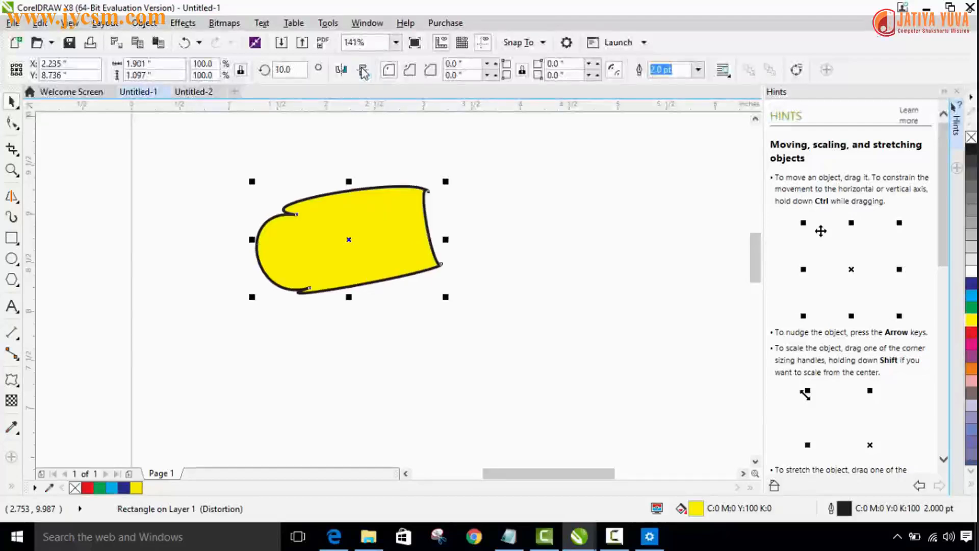
{"action": "left_click", "coordinate": [363, 71]}
{"action": "left_click", "coordinate": [363, 71]}
{"action": "left_click", "coordinate": [362, 71]}
{"action": "left_click", "coordinate": [341, 70]}
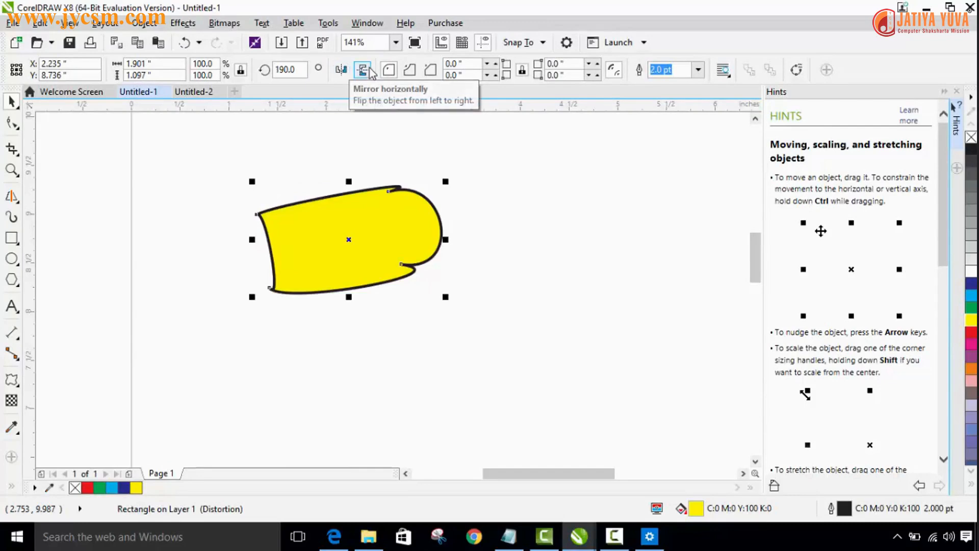
Delete the yellow distorted shape from the page
{"action": "left_click", "coordinate": [501, 218]}
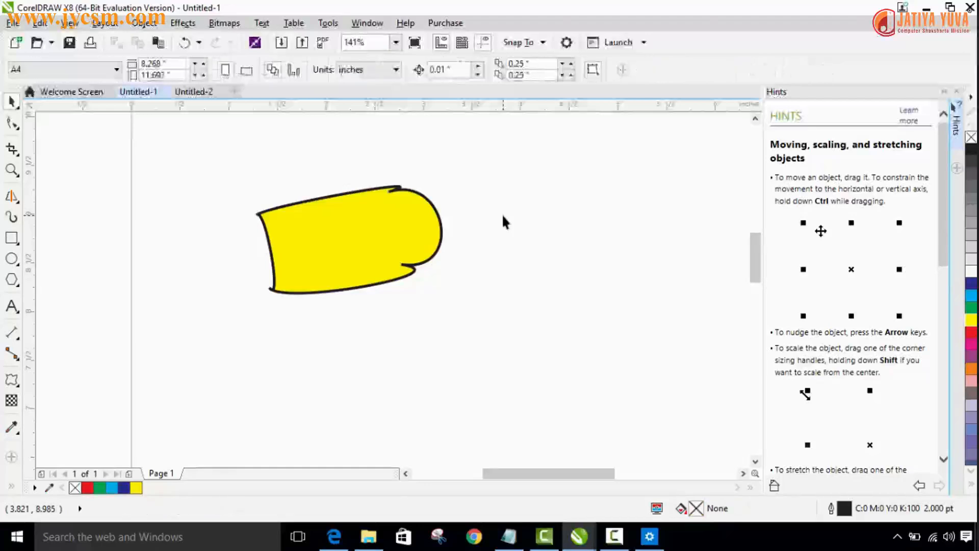
{"action": "left_click", "coordinate": [287, 229]}
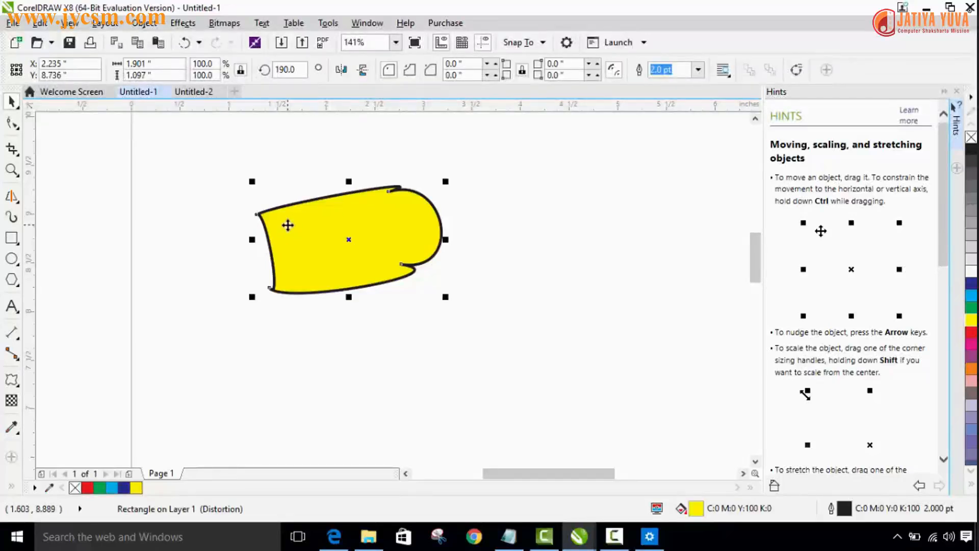
{"action": "key", "text": "Delete"}
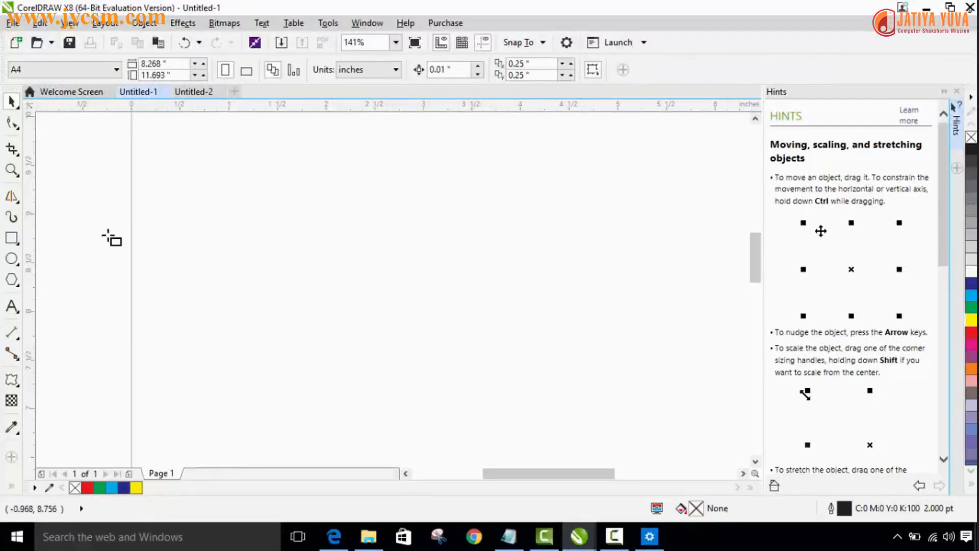
Draw a rectangle about 1.95 by 0.83 inches and round all its corners to about 0.184 inch with the Shape tool
{"action": "key", "text": "F6"}
{"action": "left_click_drag", "start_coordinate": [317, 198], "coordinate": [509, 279]}
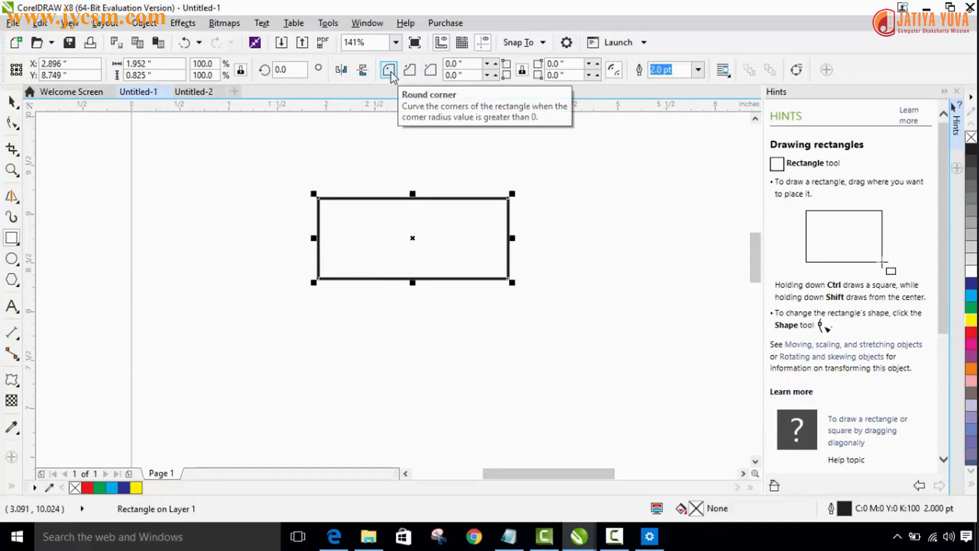
{"action": "left_click", "coordinate": [11, 101]}
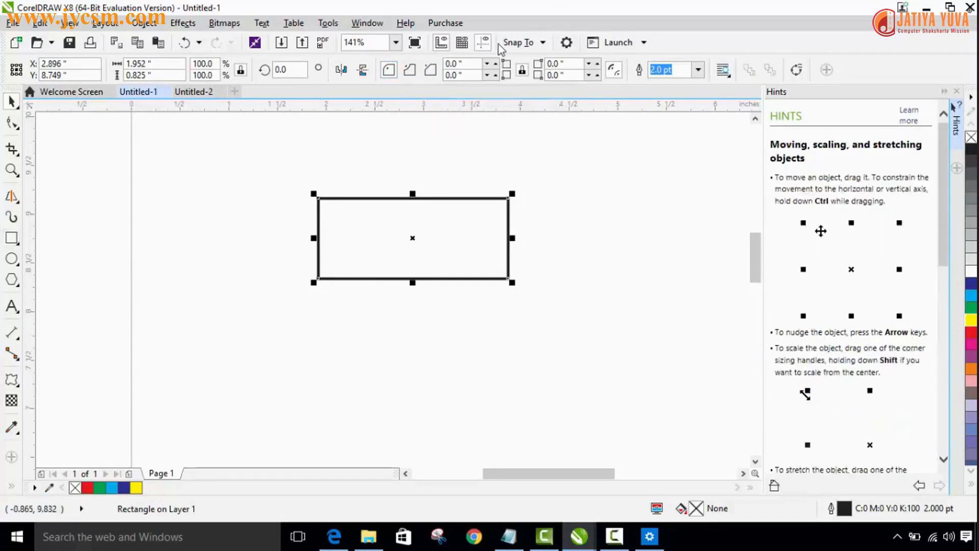
{"action": "left_click", "coordinate": [10, 124]}
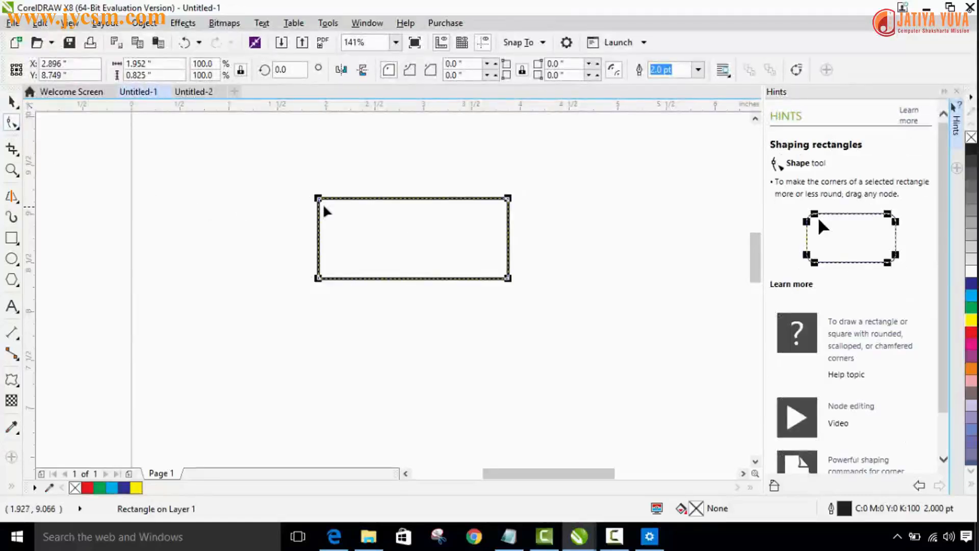
{"action": "left_click_drag", "start_coordinate": [324, 202], "coordinate": [338, 212]}
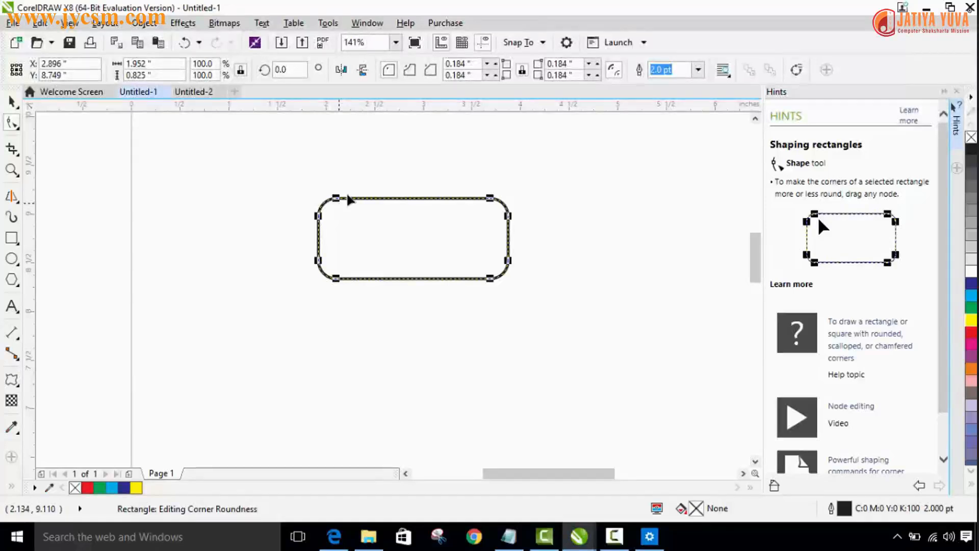
Switch the rectangle's corner style between scalloped and round, ending with chamfered corners
{"action": "left_click", "coordinate": [408, 74]}
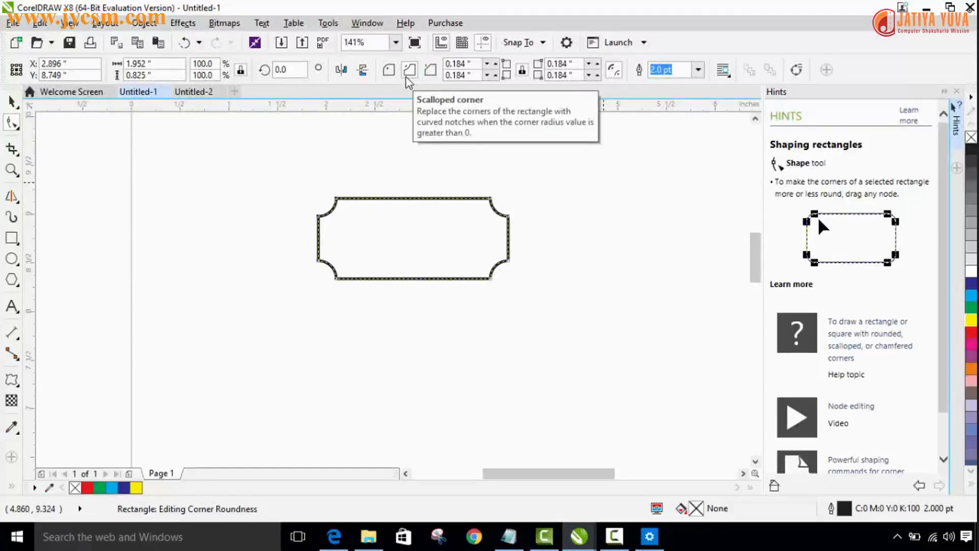
{"action": "left_click", "coordinate": [390, 70]}
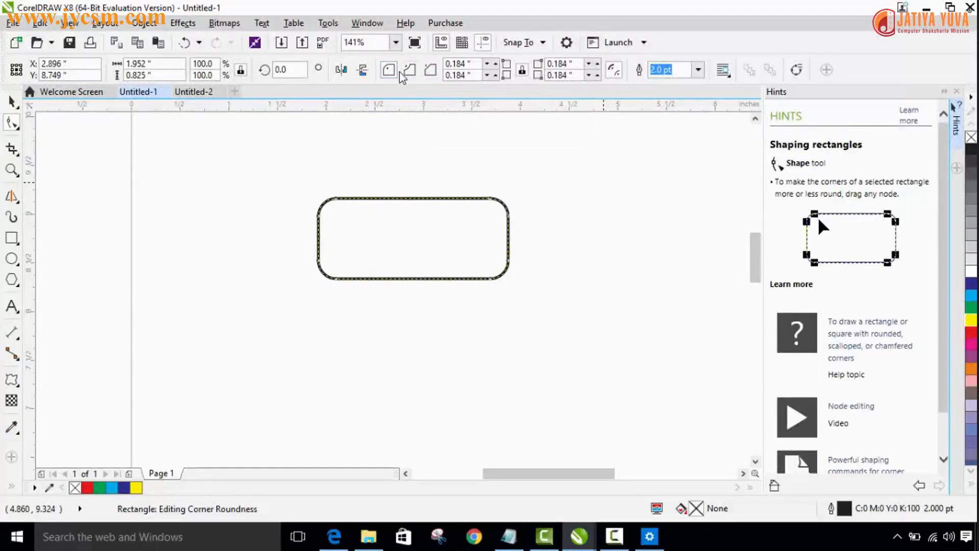
{"action": "left_click", "coordinate": [412, 74]}
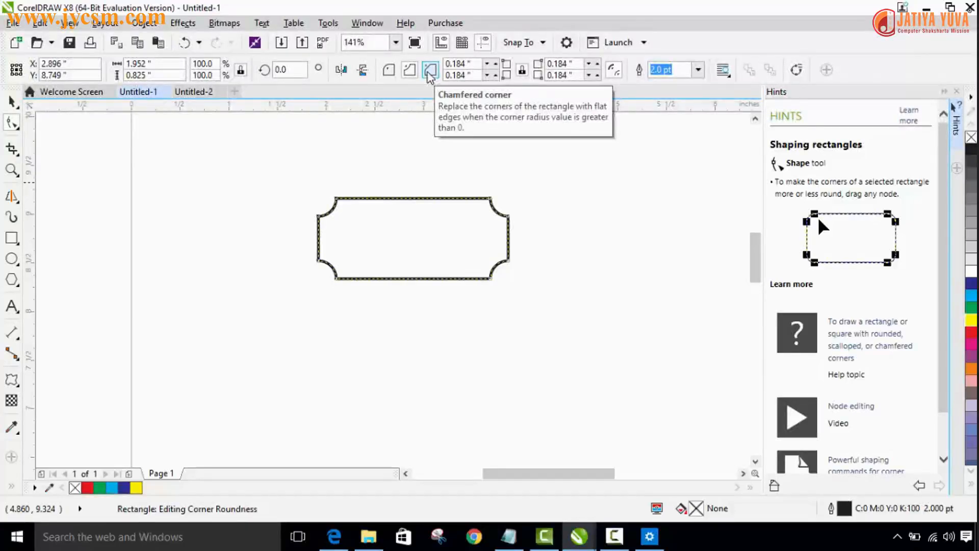
{"action": "left_click", "coordinate": [430, 75]}
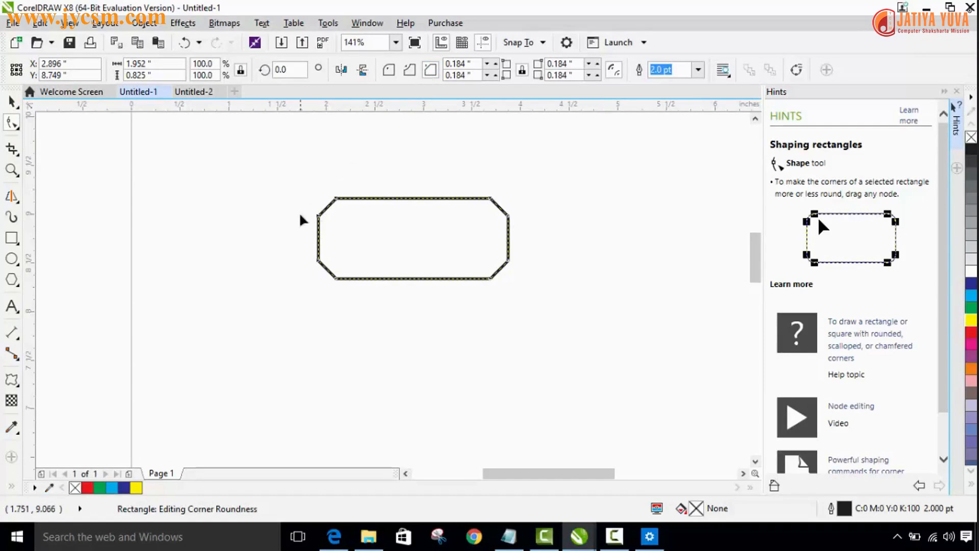
Reshape the rectangle's corners to about 0.174 inch and try the scalloped style before returning to chamfered
{"action": "left_click_drag", "start_coordinate": [314, 222], "coordinate": [320, 216]}
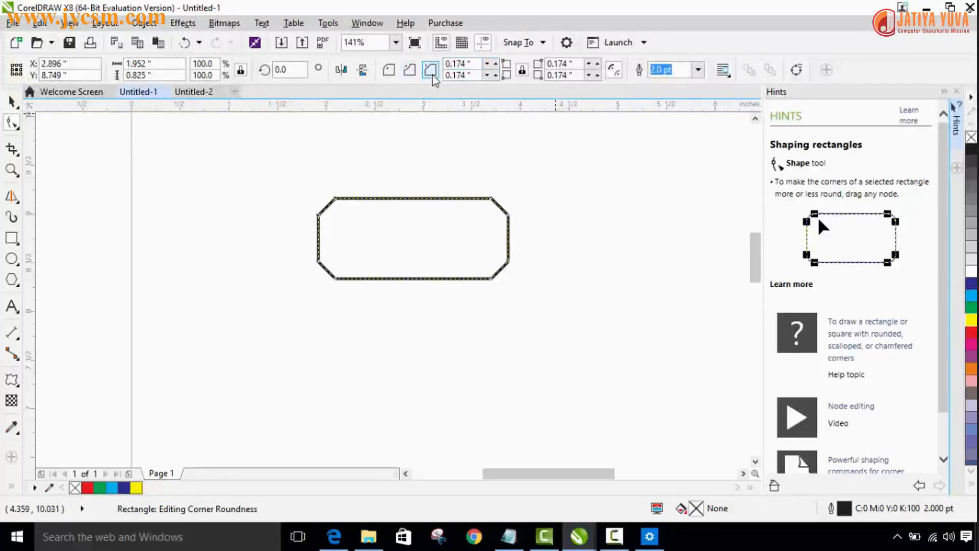
{"action": "left_click", "coordinate": [409, 70]}
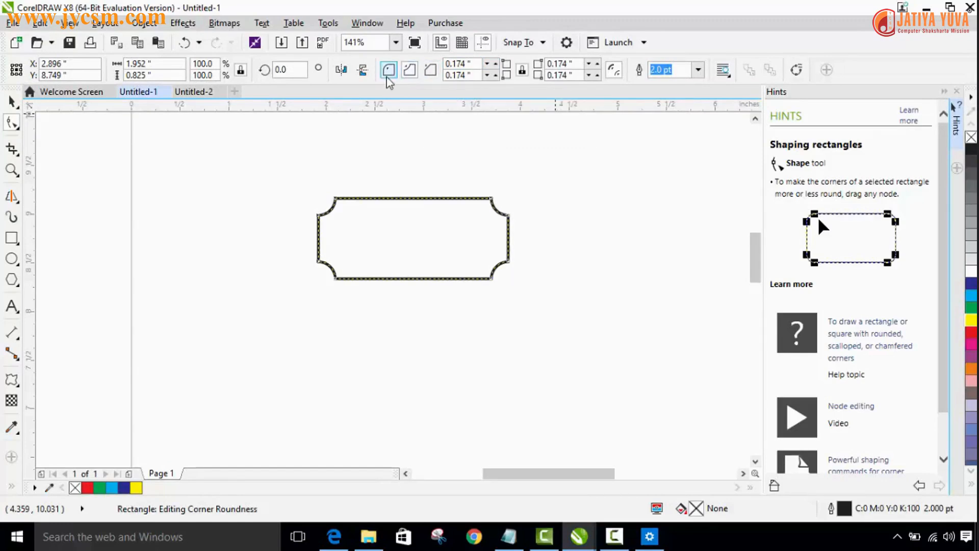
{"action": "left_click", "coordinate": [430, 74]}
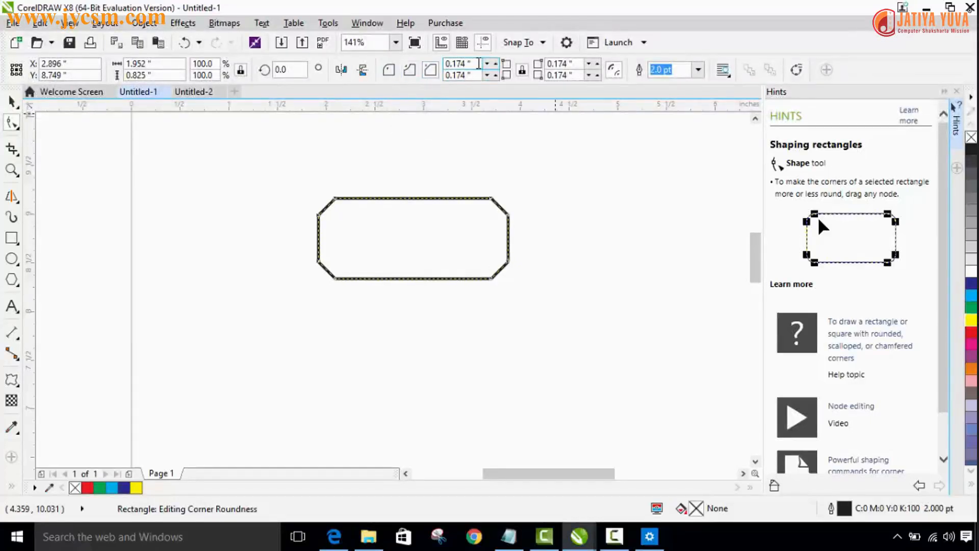
Lower all four linked corner sizes to 0.094 inch, raise them again and finish at 0.174 inch
{"action": "left_click", "coordinate": [487, 65]}
{"action": "left_click", "coordinate": [487, 64]}
{"action": "left_click", "coordinate": [487, 65]}
{"action": "left_click", "coordinate": [488, 64]}
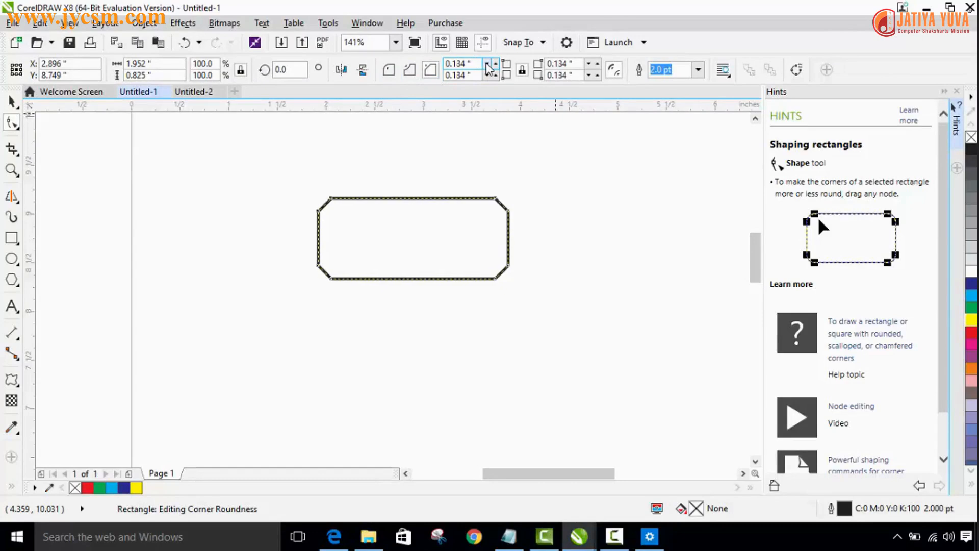
{"action": "left_click", "coordinate": [487, 64]}
{"action": "left_click", "coordinate": [487, 76]}
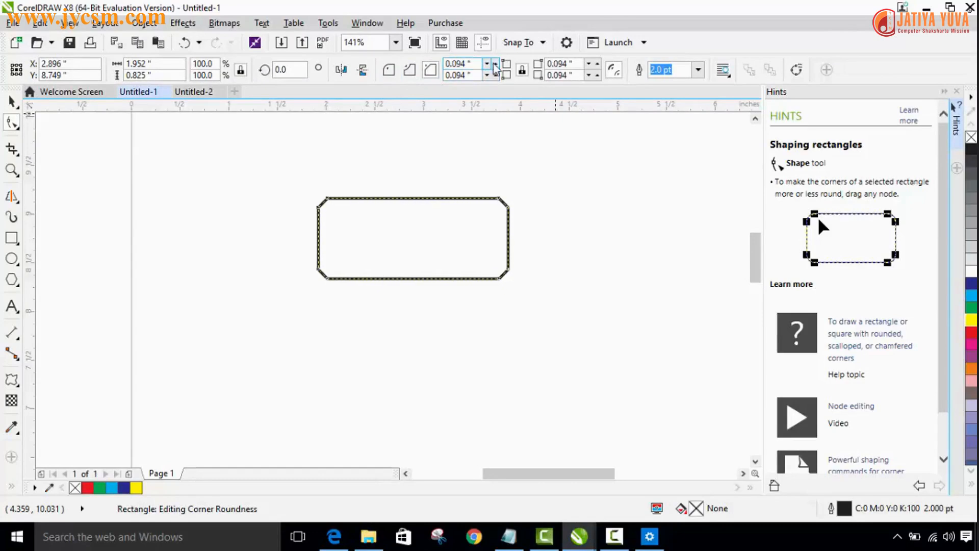
{"action": "left_click", "coordinate": [495, 63]}
{"action": "left_click", "coordinate": [495, 63]}
{"action": "left_click", "coordinate": [495, 64]}
{"action": "left_click", "coordinate": [495, 63]}
{"action": "left_click", "coordinate": [495, 63]}
{"action": "left_click", "coordinate": [495, 64]}
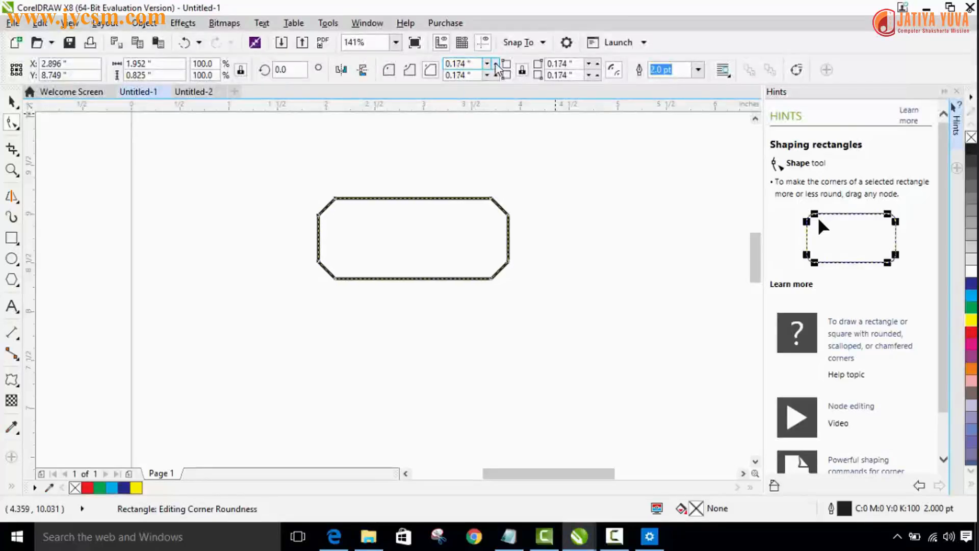
{"action": "left_click", "coordinate": [495, 63]}
{"action": "left_click", "coordinate": [495, 63]}
{"action": "left_click", "coordinate": [495, 64]}
{"action": "left_click", "coordinate": [494, 64]}
{"action": "left_click", "coordinate": [487, 65]}
{"action": "left_click", "coordinate": [487, 64]}
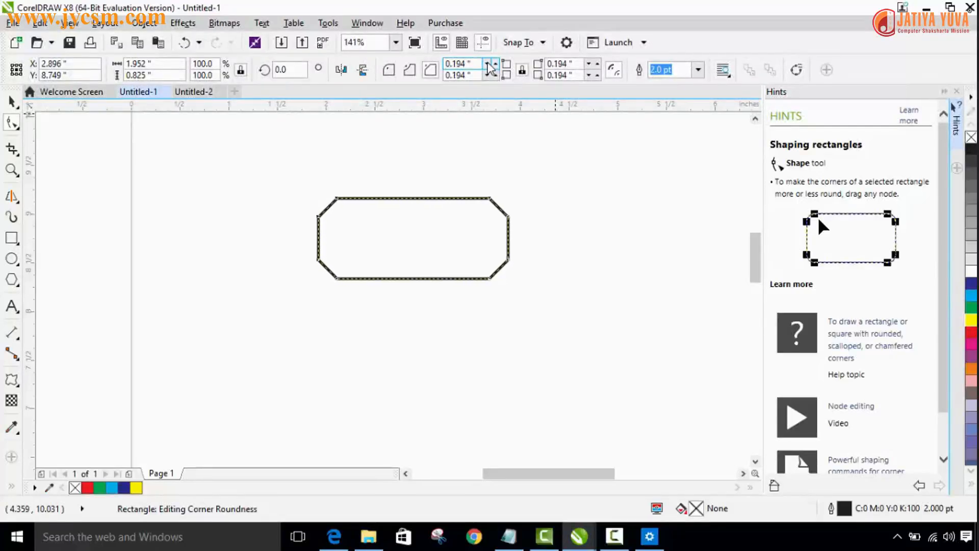
{"action": "left_click", "coordinate": [487, 65]}
{"action": "left_click", "coordinate": [488, 65]}
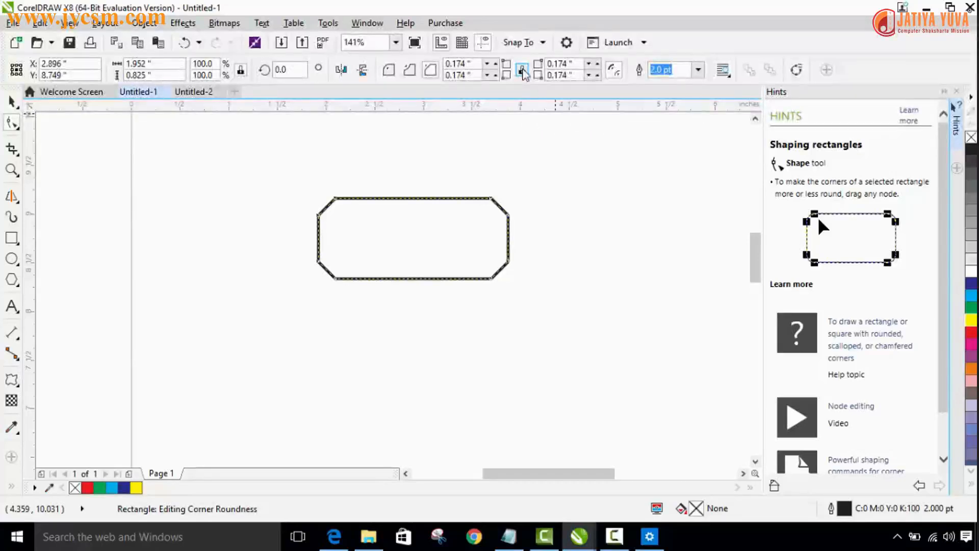
Unlock simultaneous corner editing and reduce only the rectangle's top-left corner to 0.074 inch
{"action": "left_click", "coordinate": [522, 69]}
{"action": "left_click", "coordinate": [488, 66]}
{"action": "left_click", "coordinate": [488, 66]}
{"action": "left_click", "coordinate": [489, 66]}
{"action": "left_click", "coordinate": [488, 66]}
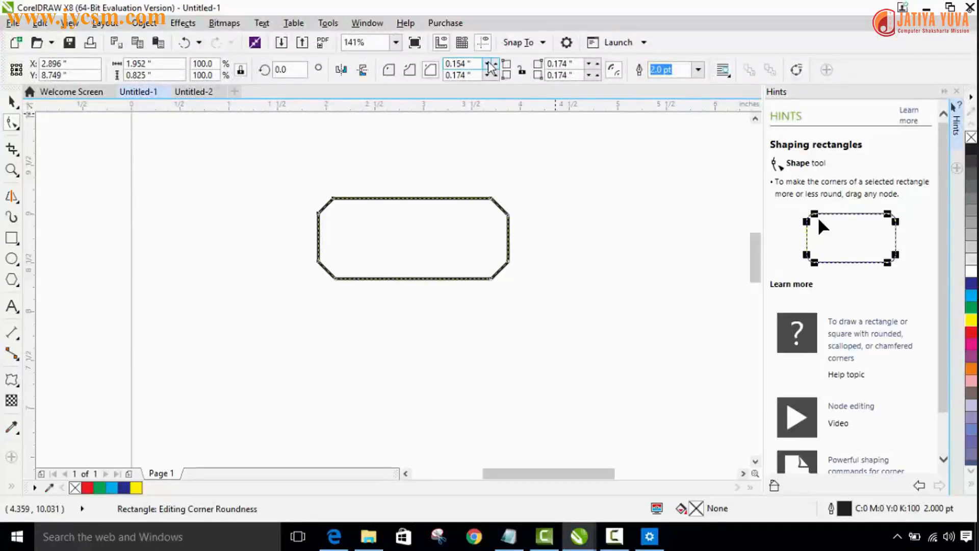
{"action": "left_click", "coordinate": [488, 66]}
{"action": "left_click", "coordinate": [489, 66]}
{"action": "left_click", "coordinate": [488, 66]}
{"action": "left_click", "coordinate": [489, 66]}
{"action": "left_click", "coordinate": [488, 66]}
{"action": "left_click", "coordinate": [488, 66]}
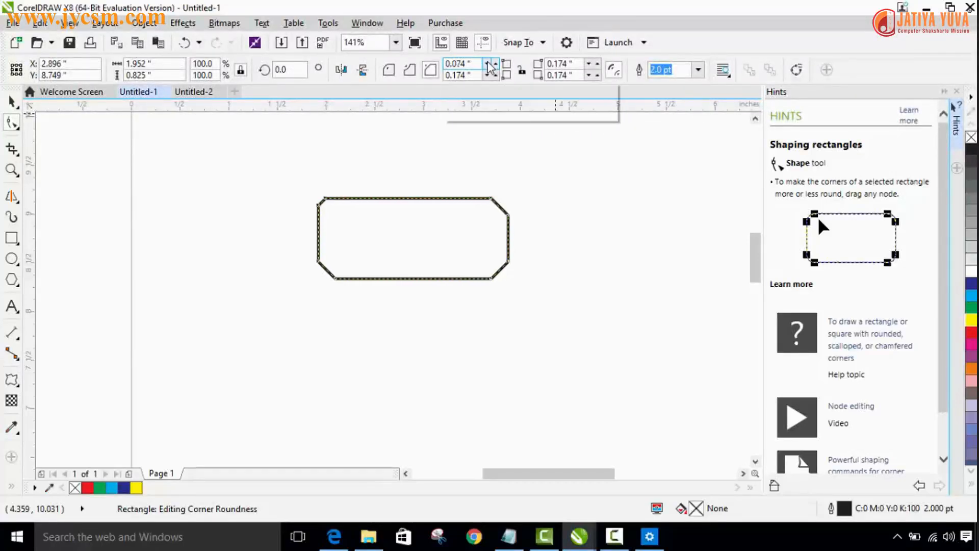
Adjust the rectangle's bottom-left corner size down and up, ending at 0.244 inch
{"action": "left_click", "coordinate": [487, 75]}
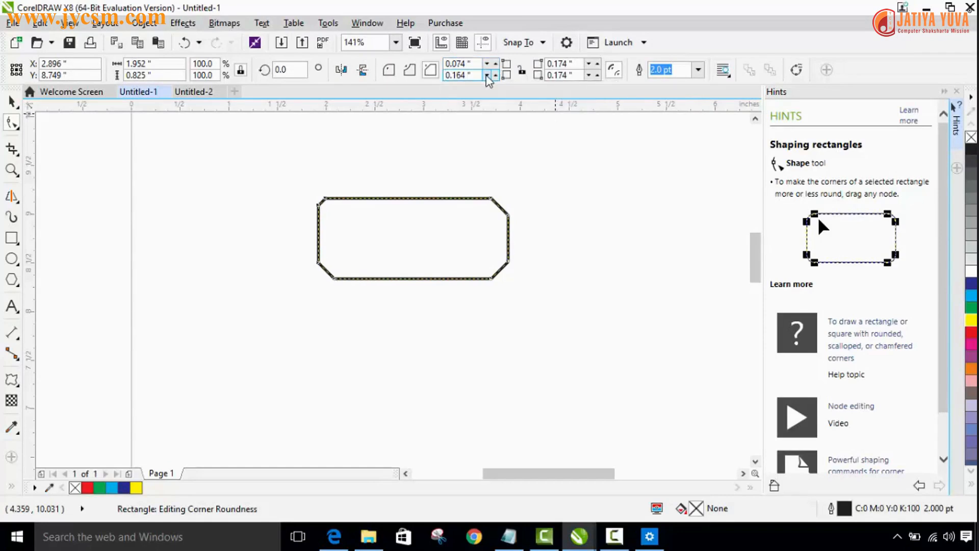
{"action": "left_click", "coordinate": [487, 75]}
{"action": "left_click", "coordinate": [487, 75]}
{"action": "left_click", "coordinate": [487, 75]}
{"action": "left_click", "coordinate": [487, 75]}
{"action": "left_click", "coordinate": [487, 75]}
{"action": "left_click", "coordinate": [487, 76]}
{"action": "left_click", "coordinate": [495, 76]}
{"action": "left_click", "coordinate": [495, 77]}
{"action": "left_click", "coordinate": [495, 76]}
{"action": "left_click", "coordinate": [495, 76]}
{"action": "left_click", "coordinate": [495, 77]}
{"action": "left_click", "coordinate": [495, 77]}
{"action": "left_click", "coordinate": [495, 76]}
{"action": "left_click", "coordinate": [495, 76]}
{"action": "left_click", "coordinate": [495, 76]}
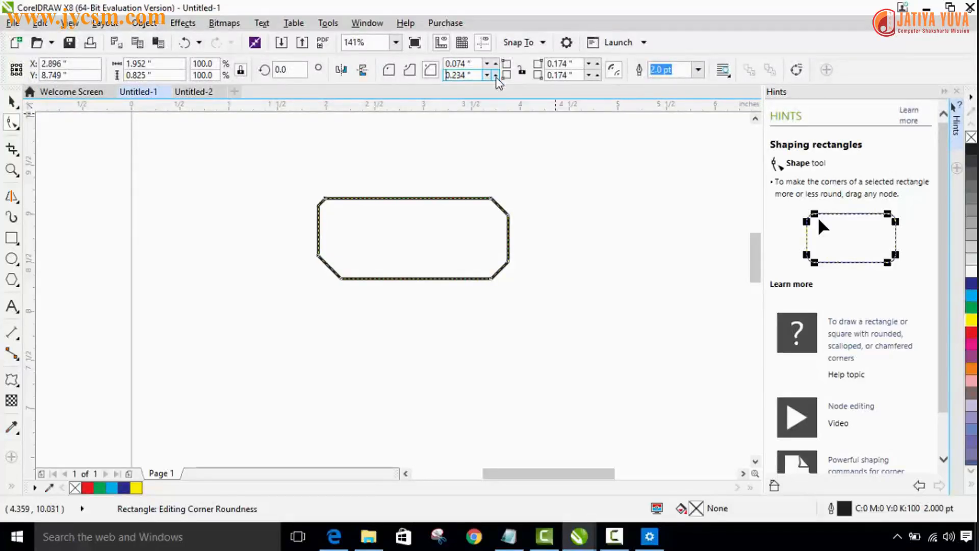
{"action": "left_click", "coordinate": [495, 76]}
{"action": "left_click", "coordinate": [496, 76]}
Increase the rectangle's top-right corner size to 0.264 inch
{"action": "left_click", "coordinate": [597, 62]}
{"action": "left_click", "coordinate": [597, 62]}
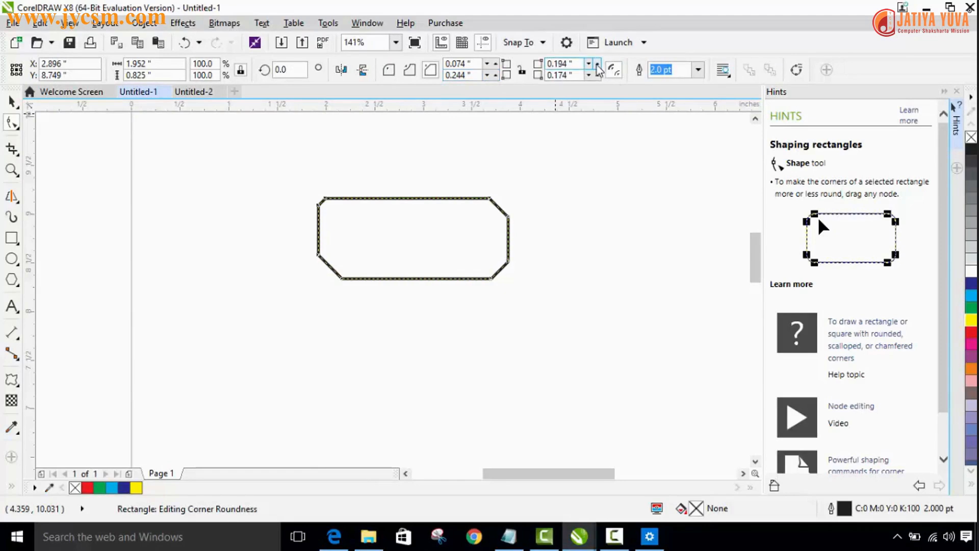
{"action": "left_click", "coordinate": [597, 62]}
{"action": "left_click", "coordinate": [597, 61]}
{"action": "left_click", "coordinate": [597, 62]}
{"action": "left_click", "coordinate": [597, 63]}
{"action": "left_click", "coordinate": [597, 63]}
{"action": "left_click", "coordinate": [597, 63]}
{"action": "left_click", "coordinate": [597, 63]}
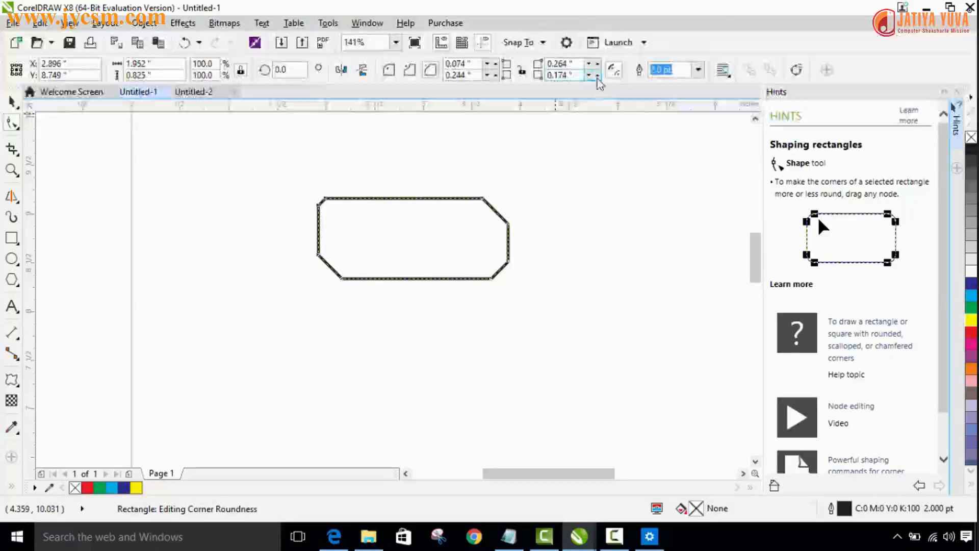
Increase the rectangle's bottom-right corner size to 0.274 inch
{"action": "left_click", "coordinate": [597, 76]}
{"action": "left_click", "coordinate": [597, 76]}
{"action": "left_click", "coordinate": [597, 77]}
{"action": "left_click", "coordinate": [597, 76]}
{"action": "left_click", "coordinate": [597, 77]}
{"action": "left_click", "coordinate": [597, 77]}
{"action": "left_click", "coordinate": [597, 77]}
{"action": "left_click", "coordinate": [597, 77]}
{"action": "left_click", "coordinate": [597, 76]}
{"action": "left_click", "coordinate": [597, 77]}
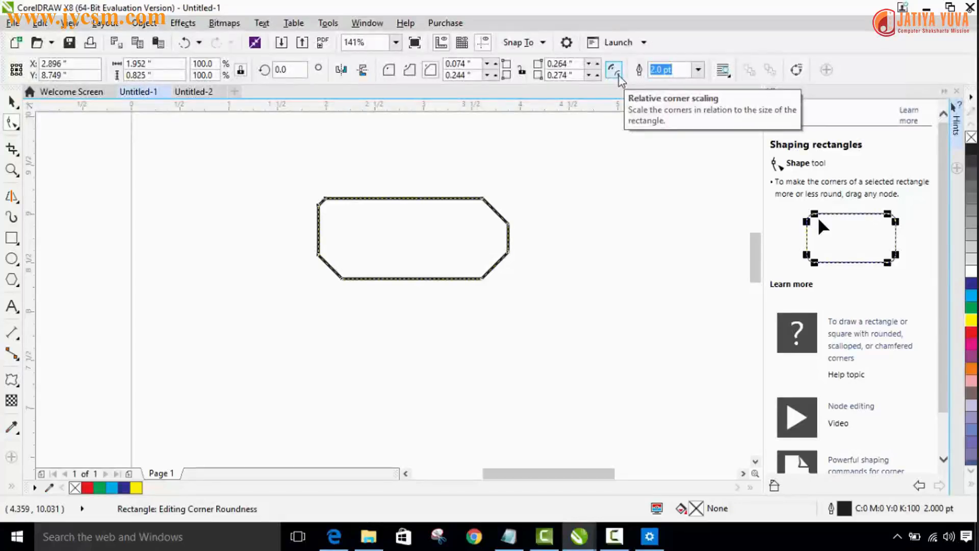
Try outline widths of 4.0 pt and 10.0 pt on the chamfered rectangle and set it back to 2.0 pt
{"action": "left_click", "coordinate": [698, 71]}
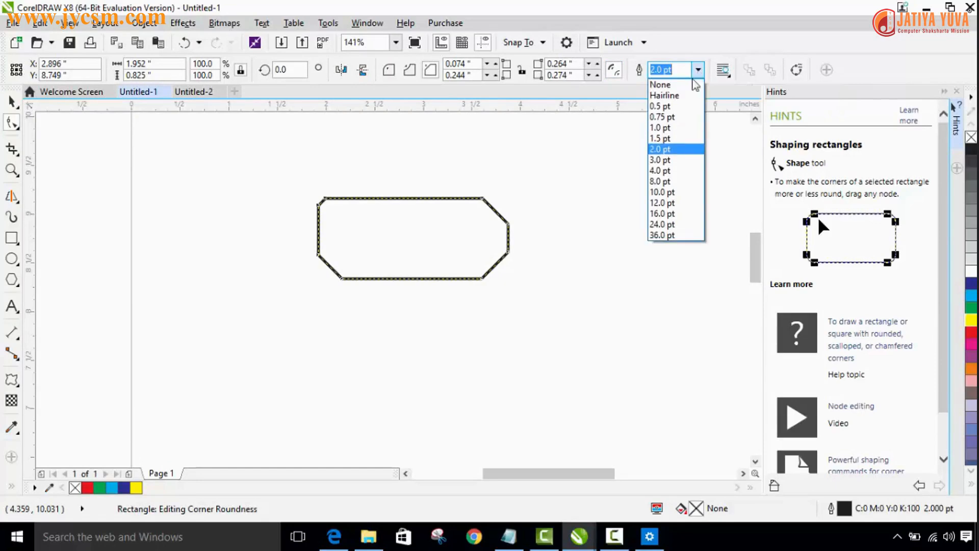
{"action": "key", "text": "Escape"}
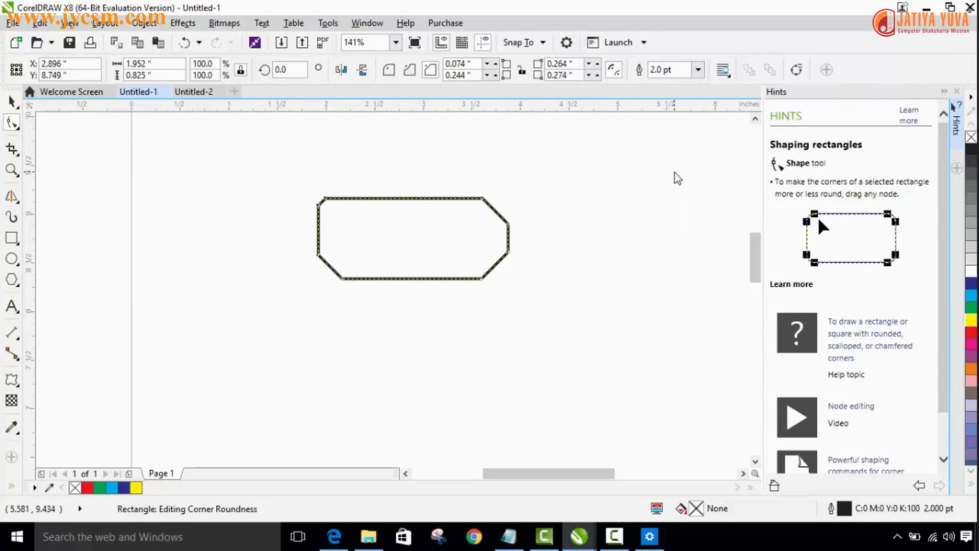
{"action": "left_click", "coordinate": [12, 102]}
{"action": "left_click", "coordinate": [698, 70]}
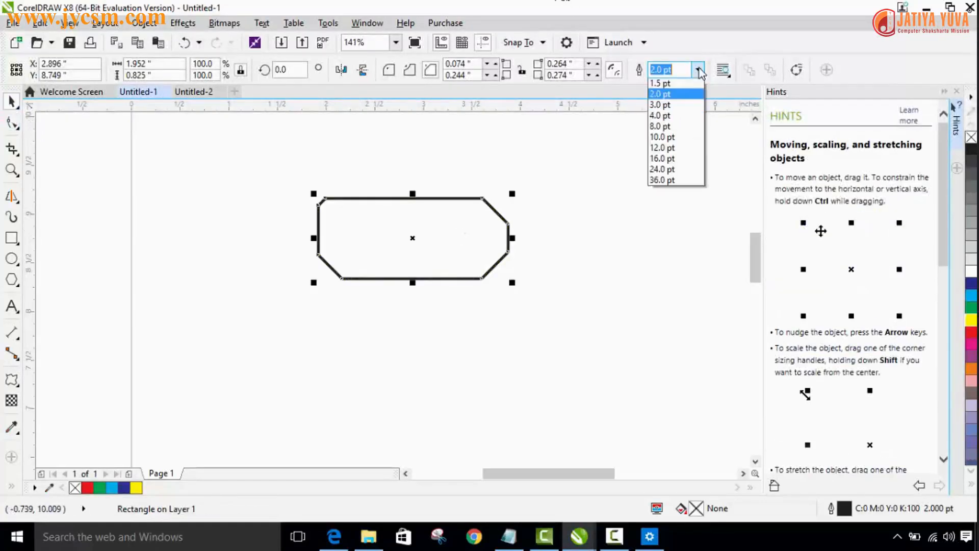
{"action": "key", "text": "Escape"}
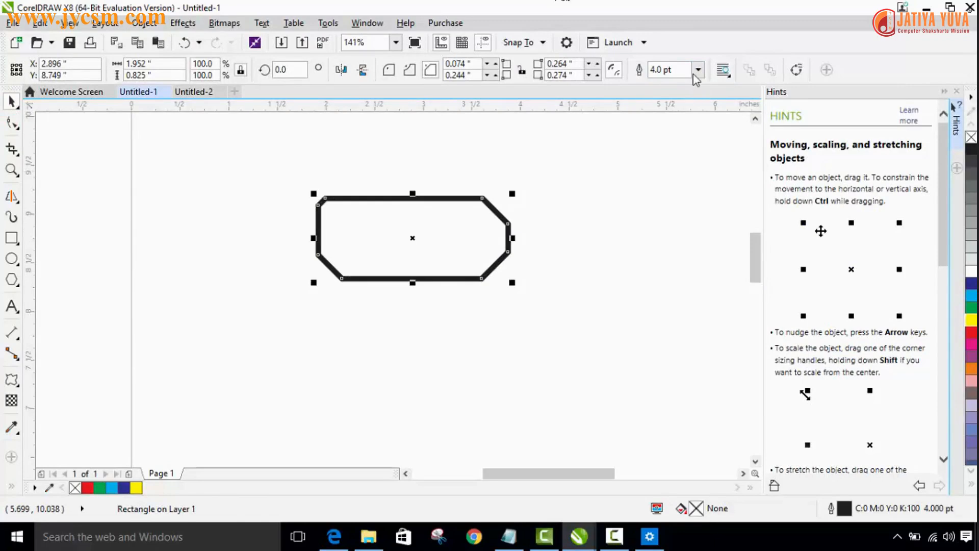
{"action": "left_click", "coordinate": [698, 69]}
{"action": "left_click", "coordinate": [677, 193]}
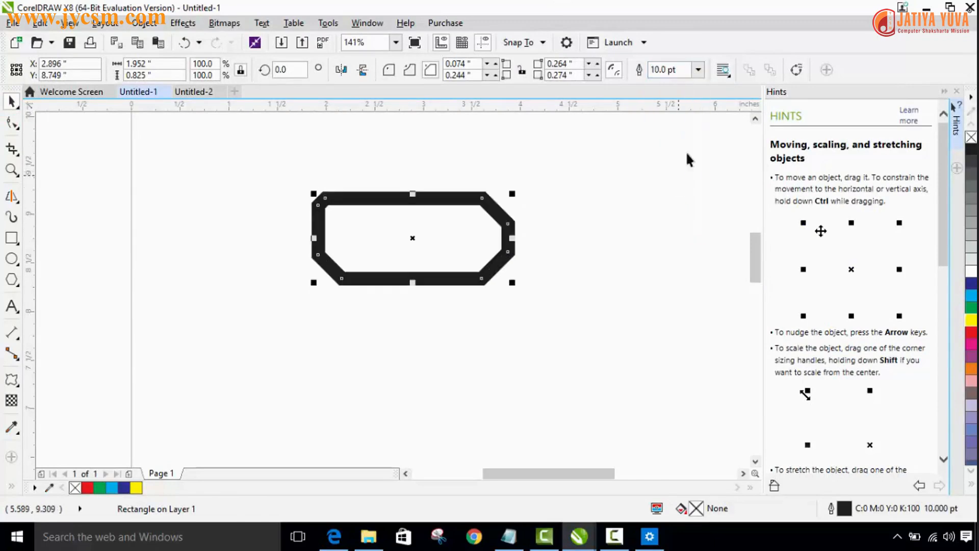
{"action": "left_click", "coordinate": [698, 70]}
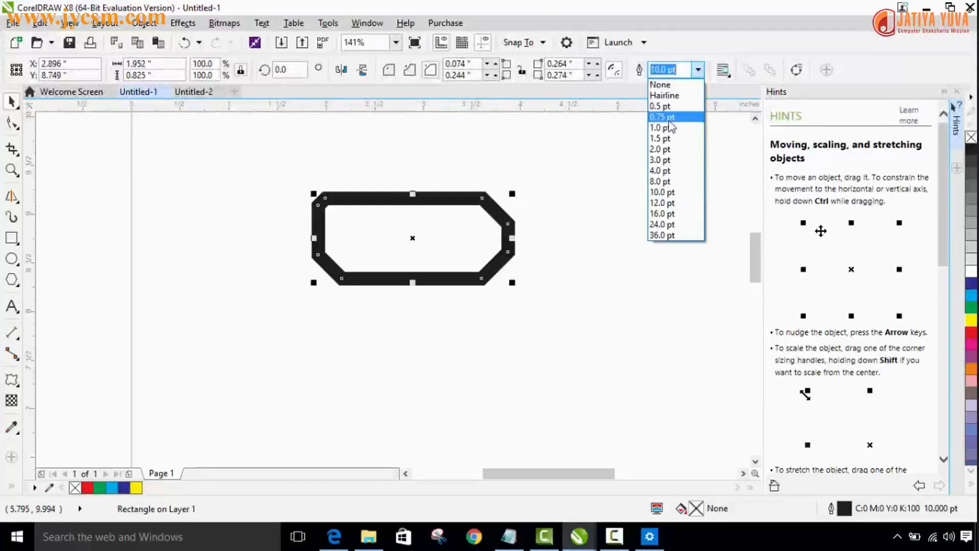
{"action": "left_click", "coordinate": [669, 150]}
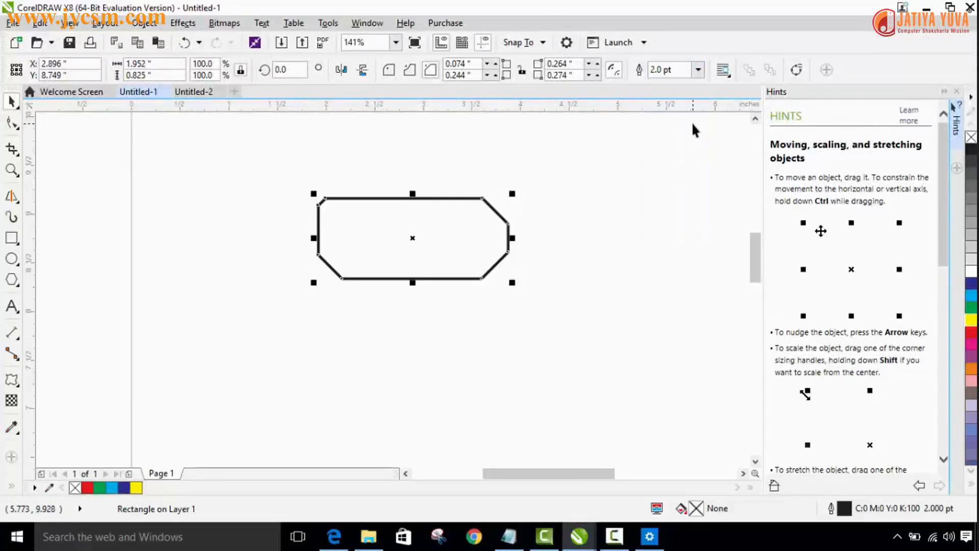